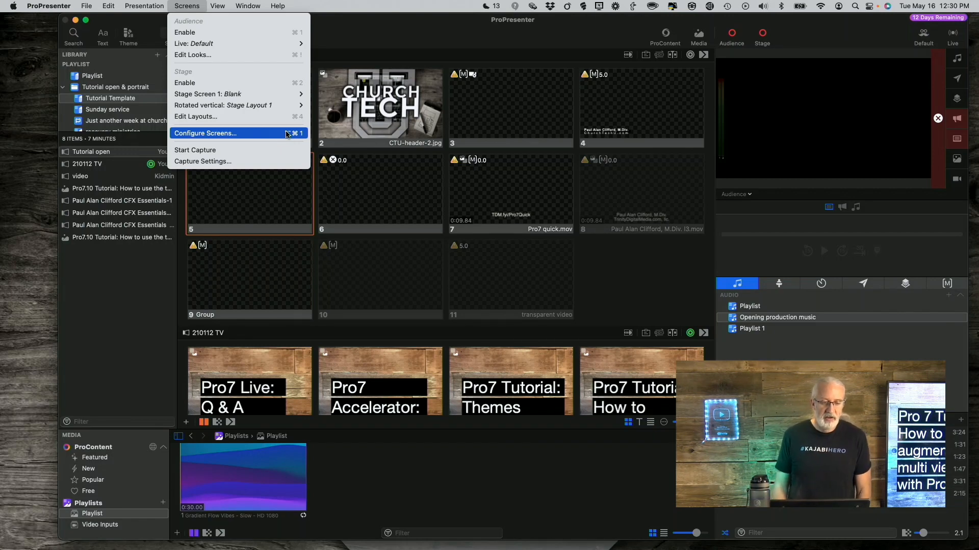
Add a new stage screen in the screen configuration that outputs to a new 1920 x 1080 placeholder
left_click(287, 134)
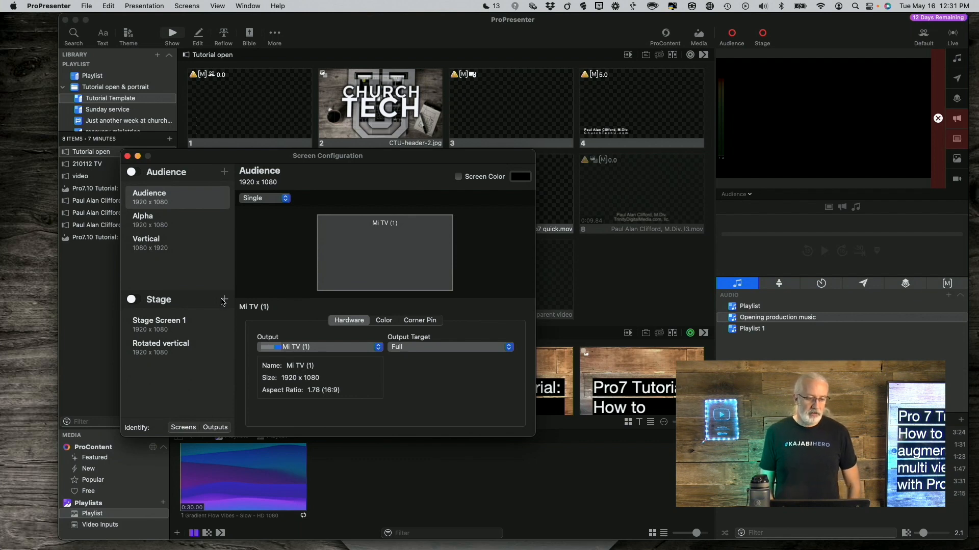
left_click(225, 301)
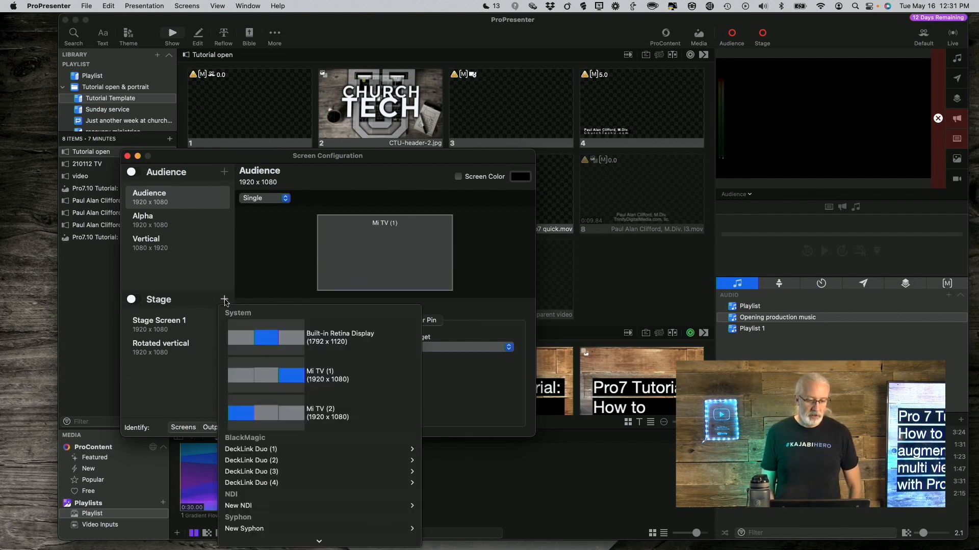
mouse_move(308, 546)
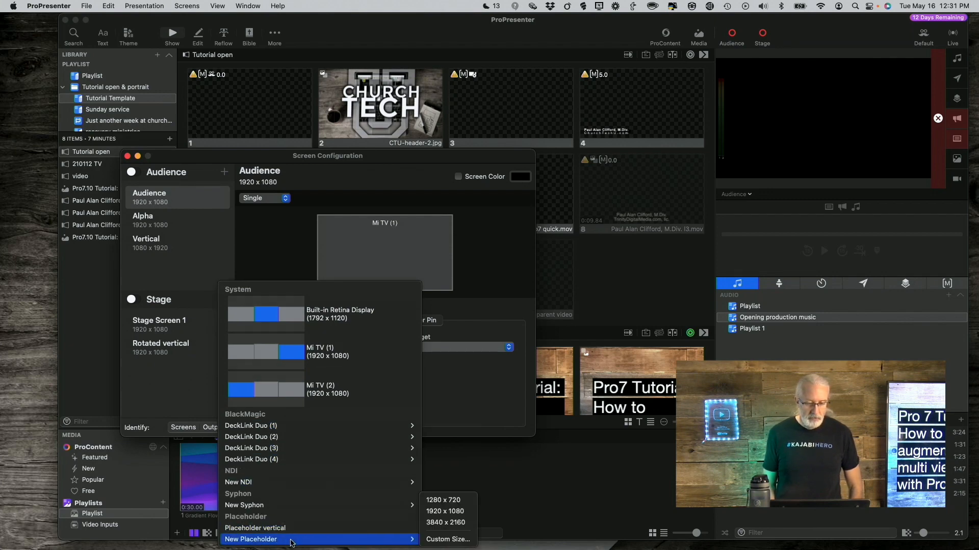
mouse_move(390, 545)
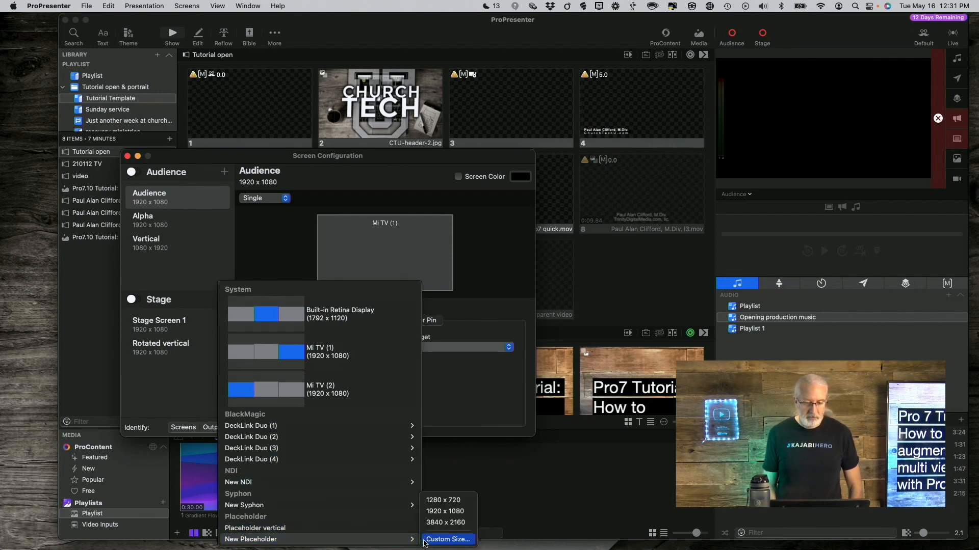
left_click(436, 514)
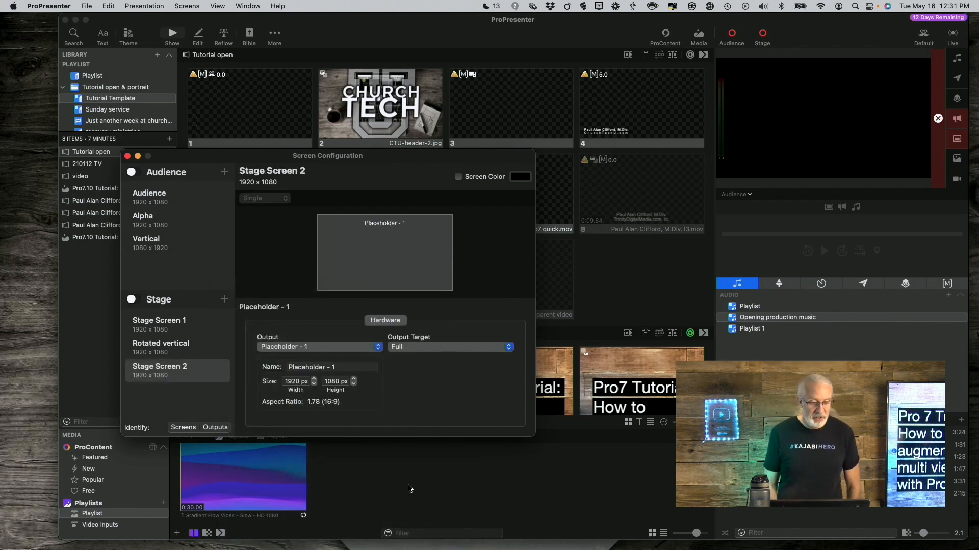
Rename the new stage screen "Augmented Multiview" and show it in the main window's output preview
double_click(183, 371)
type("A")
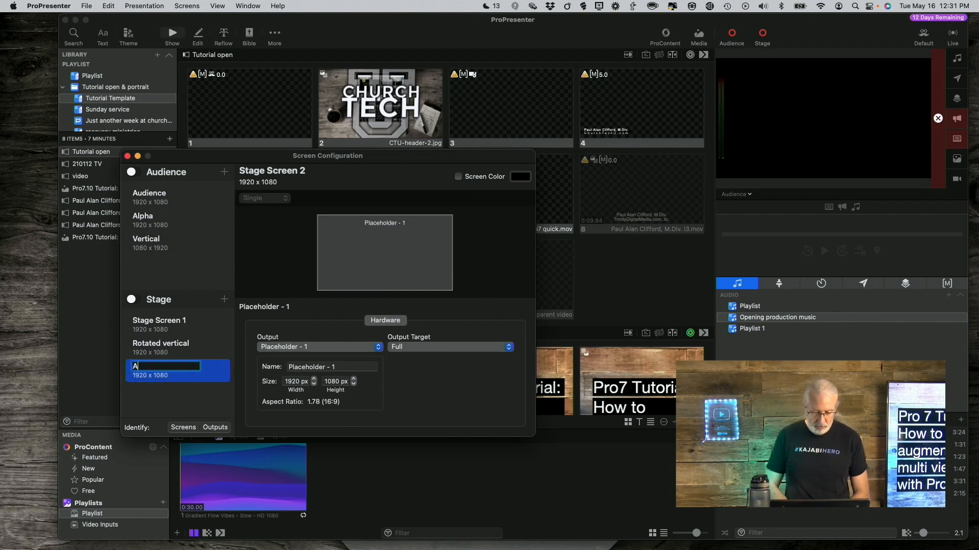
type("ugmented ")
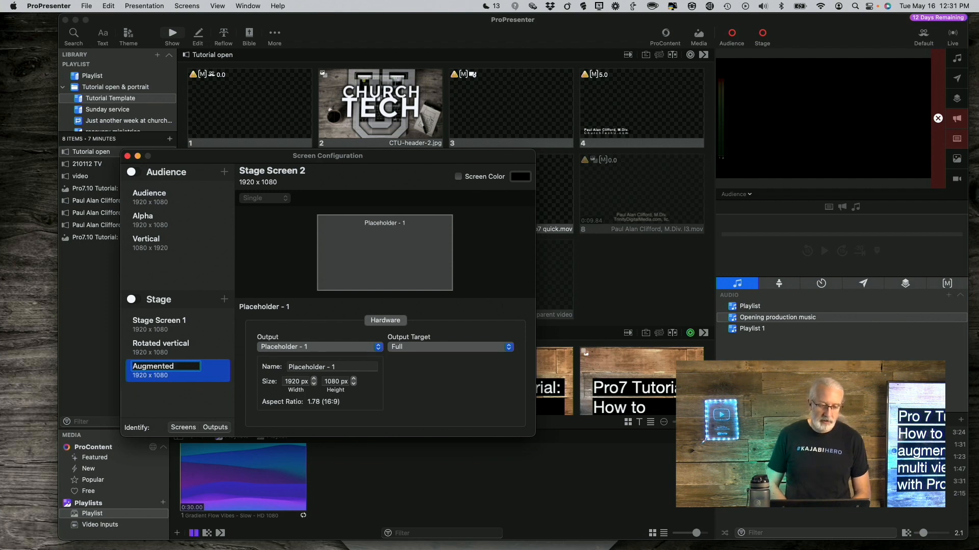
type("Multiview")
key("Return")
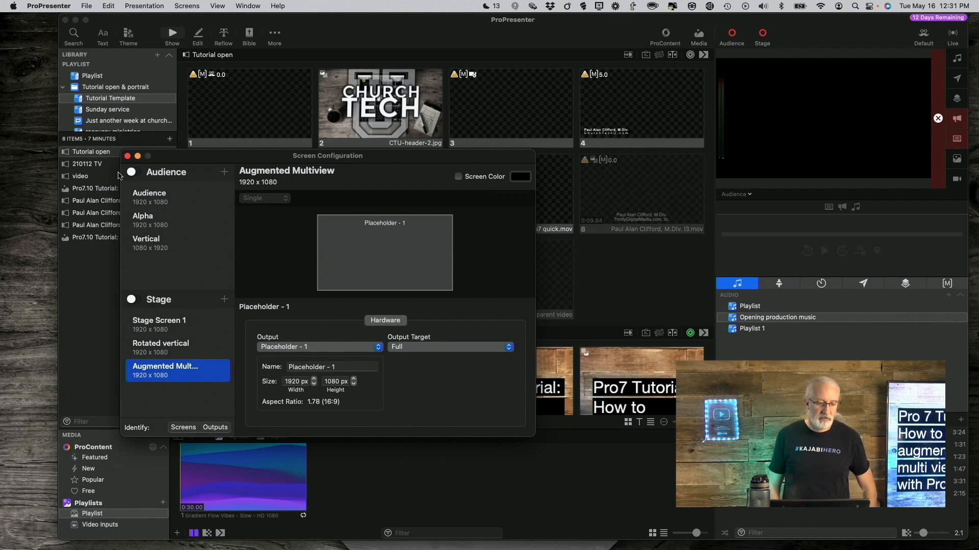
left_click(127, 158)
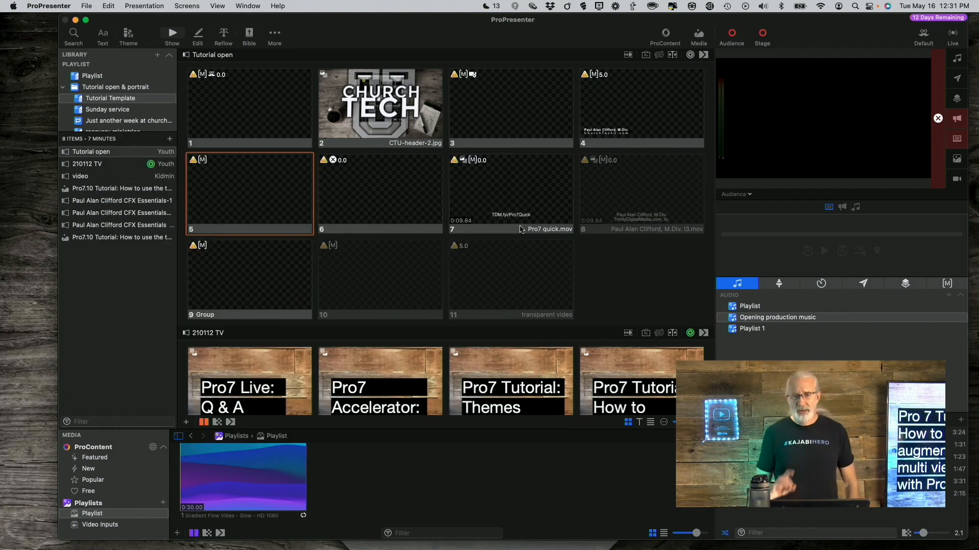
left_click(747, 195)
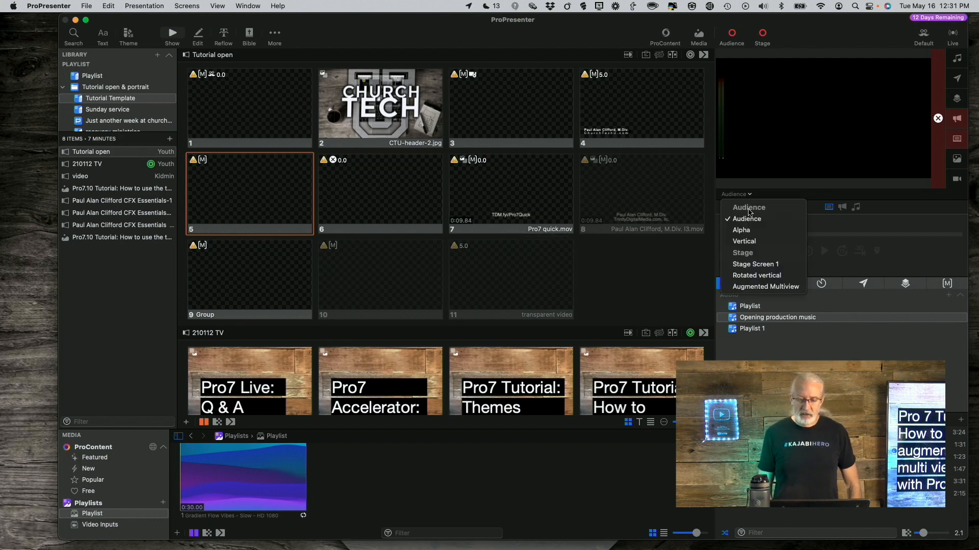
left_click(764, 287)
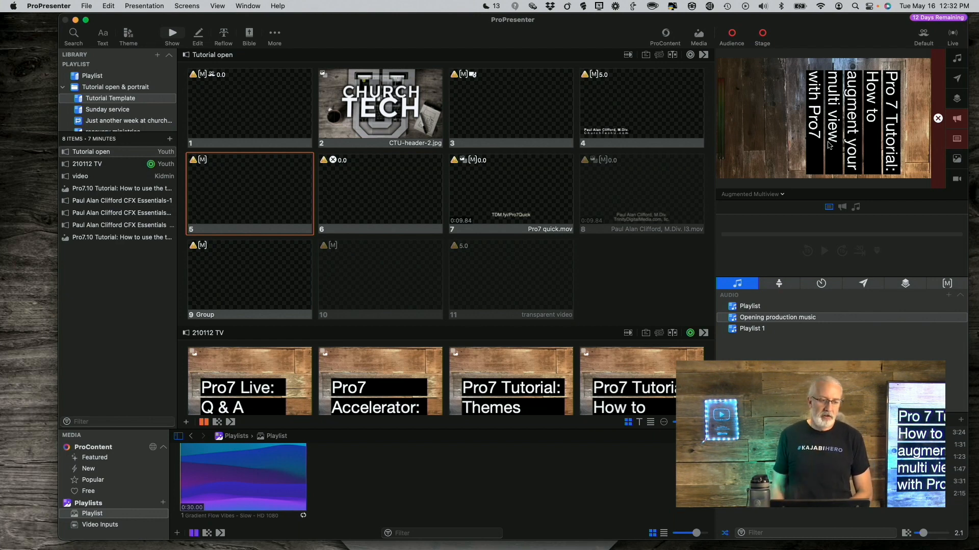
Add a third video input in the Inputs settings and view its available source devices without assigning one
left_click(46, 7)
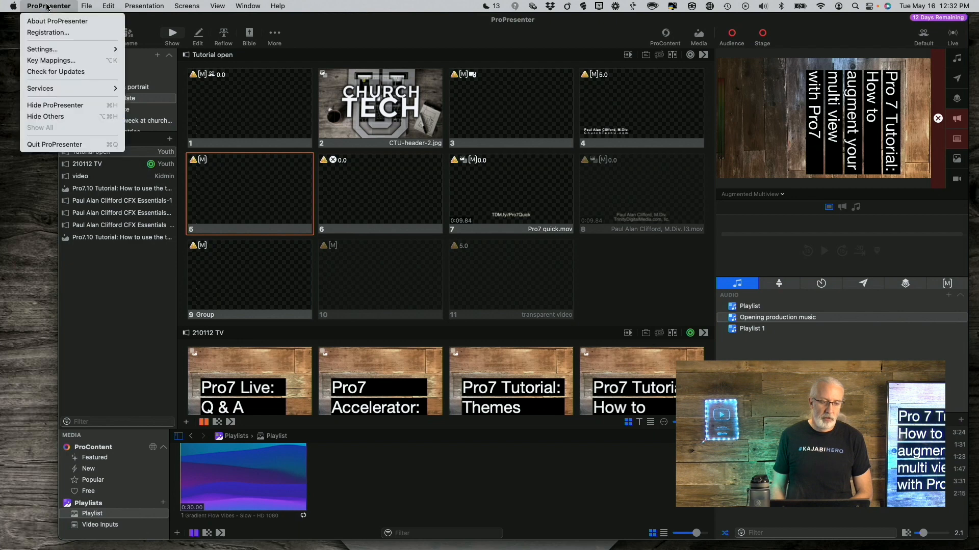
mouse_move(46, 48)
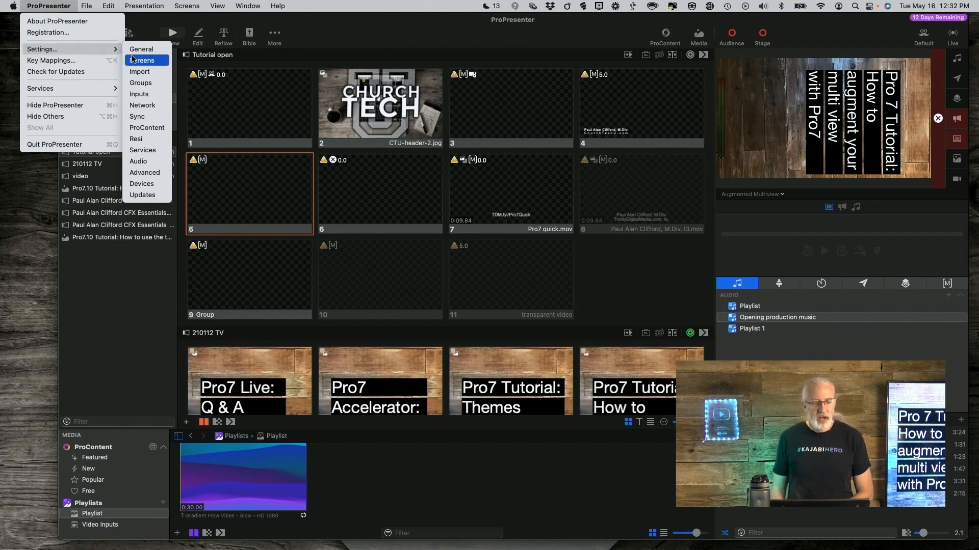
left_click(139, 94)
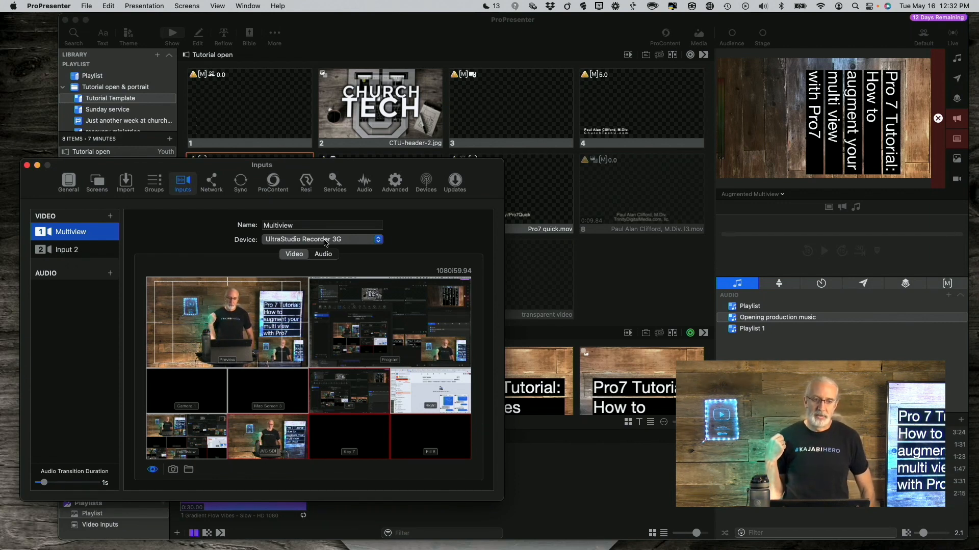
left_click(111, 219)
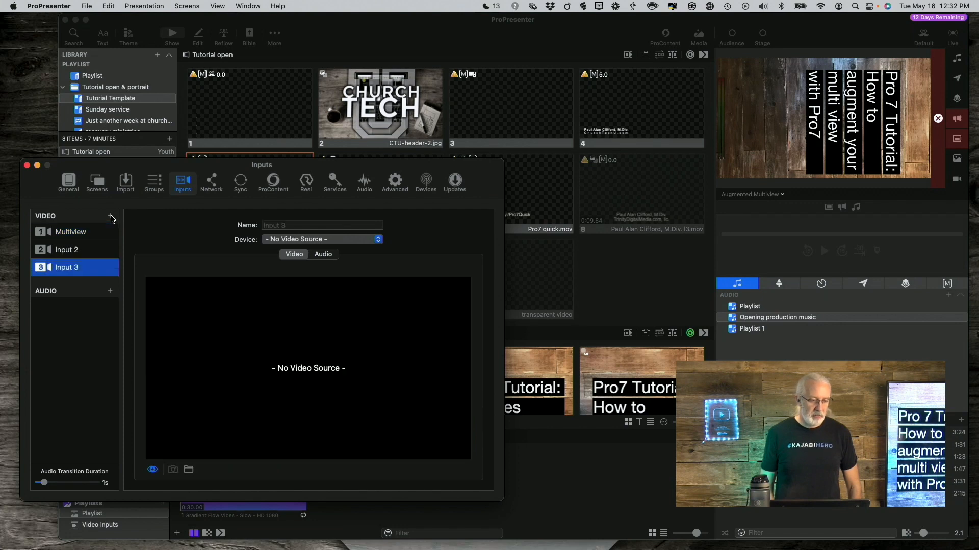
left_click(381, 241)
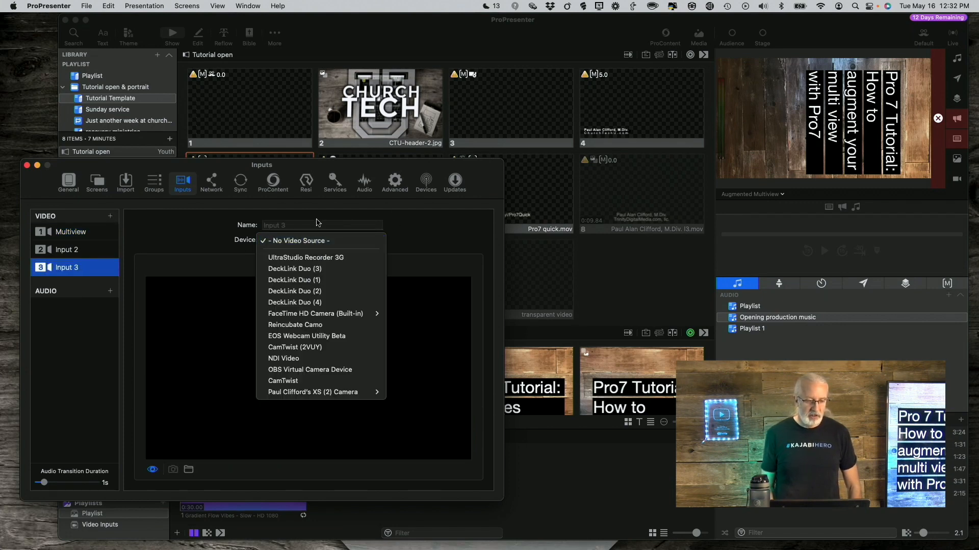
left_click(151, 239)
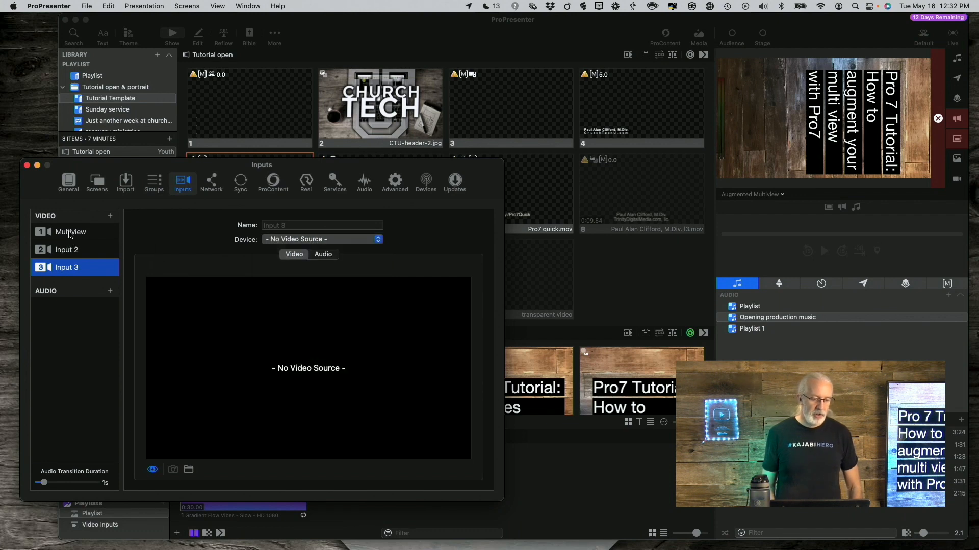
Check the audio source settings of the Multiview video input, and close the settings
left_click(70, 234)
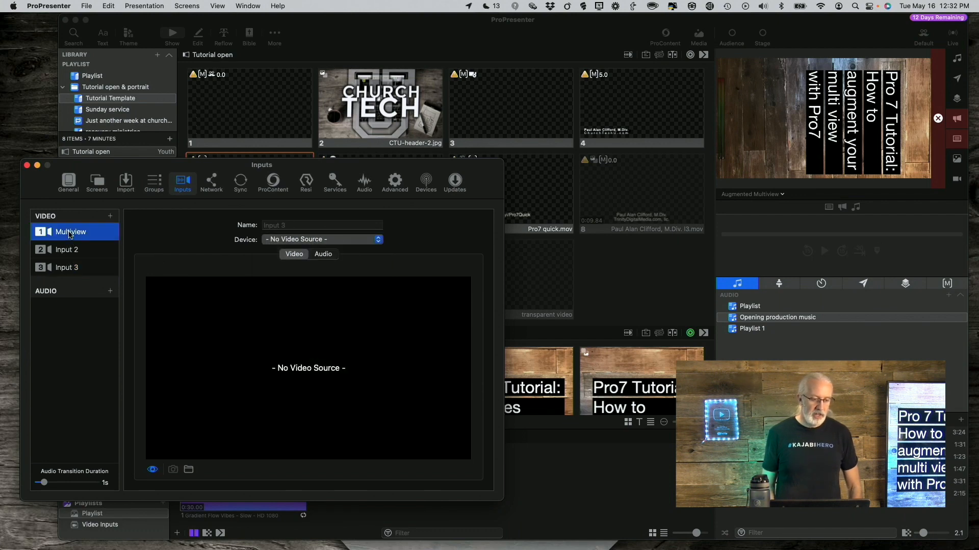
left_click(323, 254)
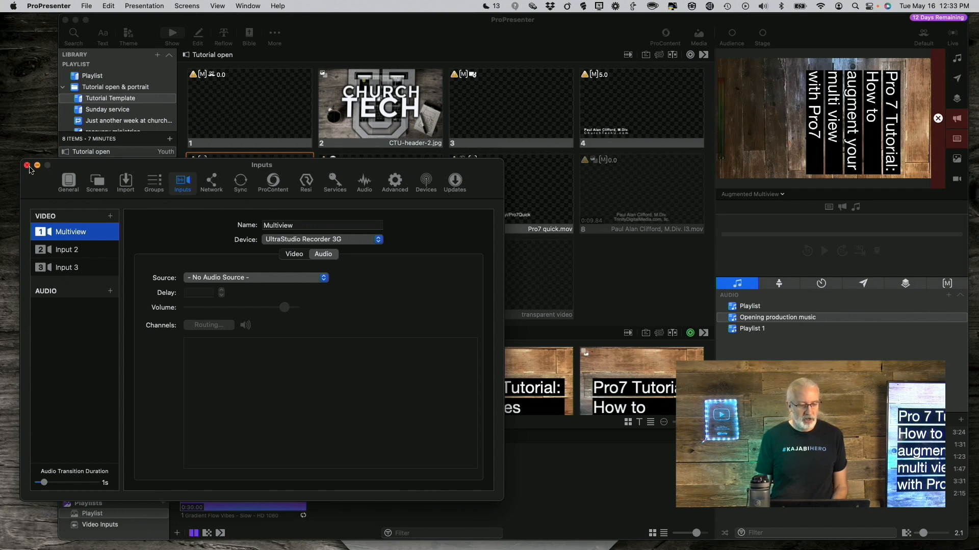
left_click(27, 166)
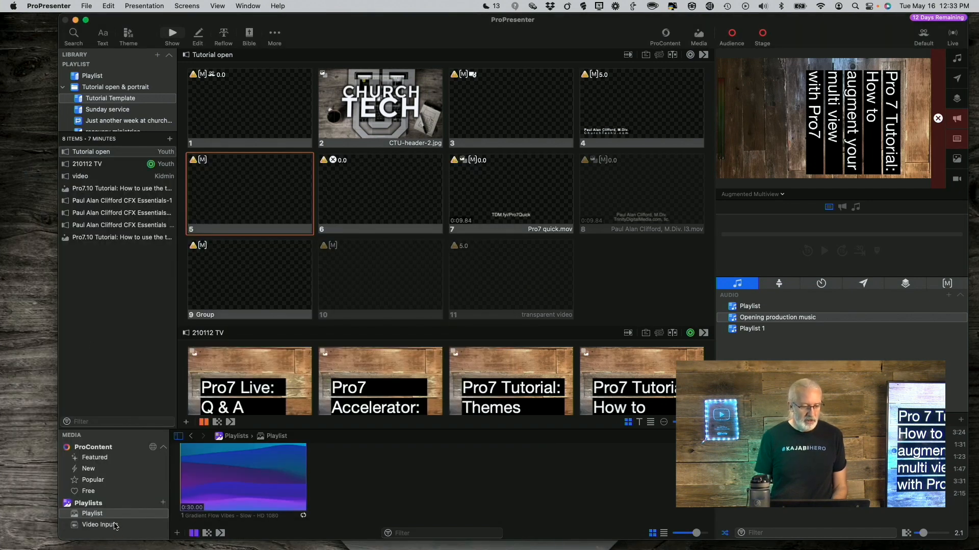
Examine the Video Inputs playlist and the inputs that can be added to it
left_click(115, 525)
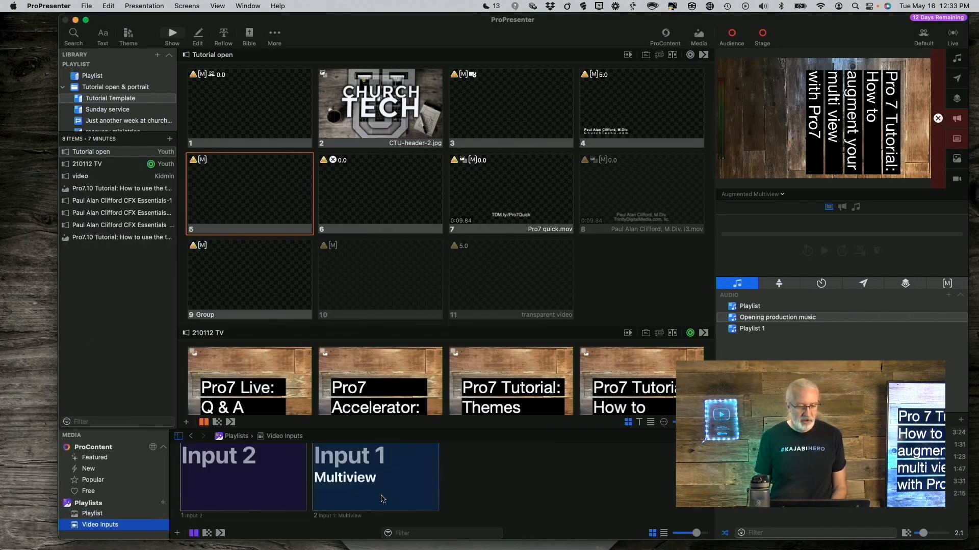
left_click(177, 533)
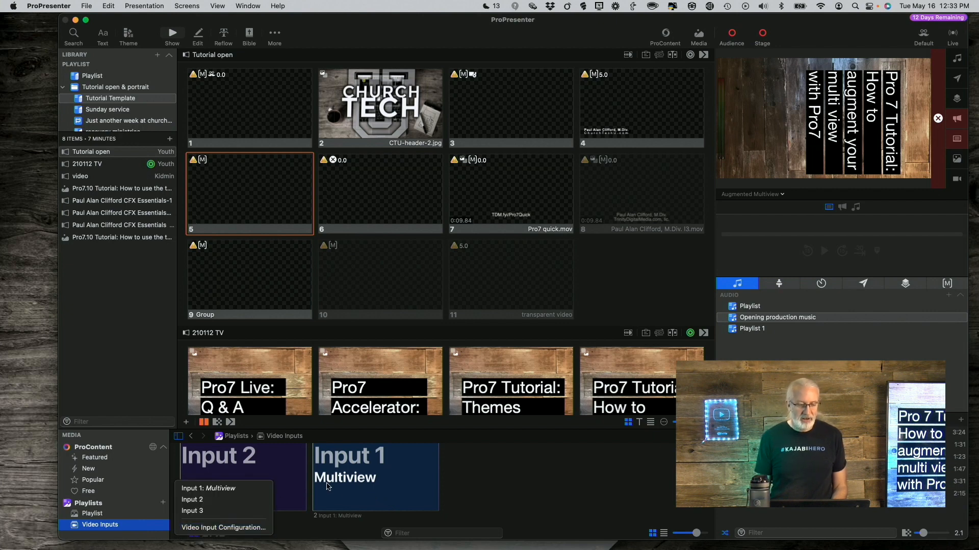
left_click(460, 488)
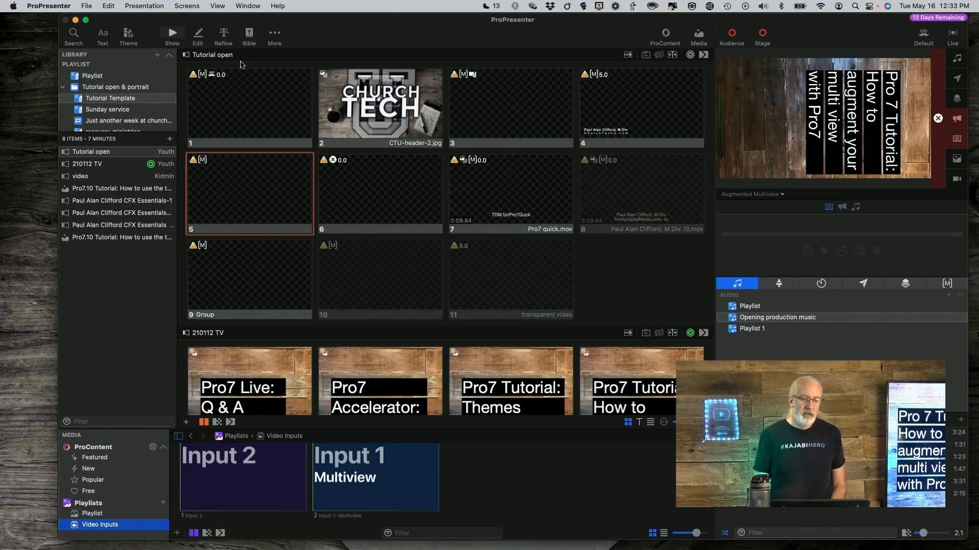
Open the stage layout editor and create a new layout from the Blank template
left_click(185, 6)
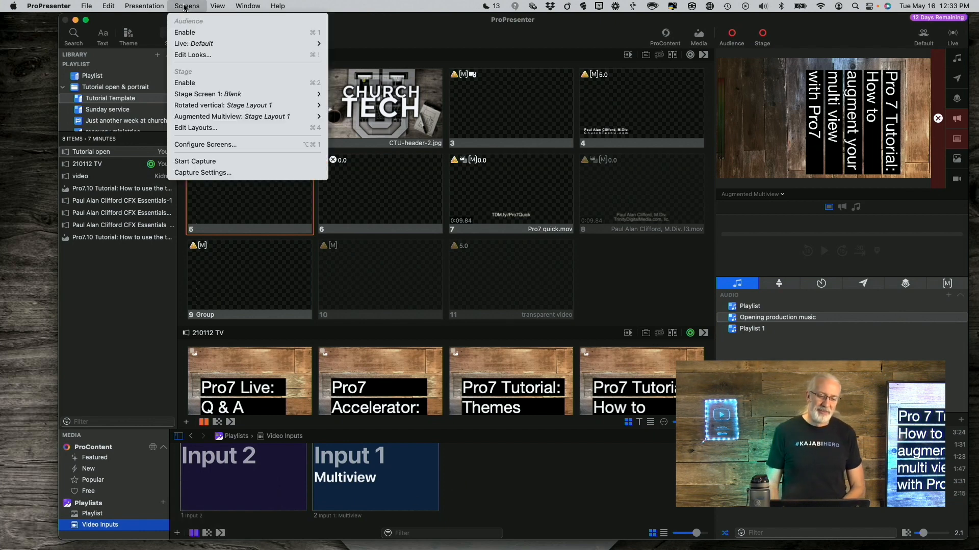
left_click(216, 128)
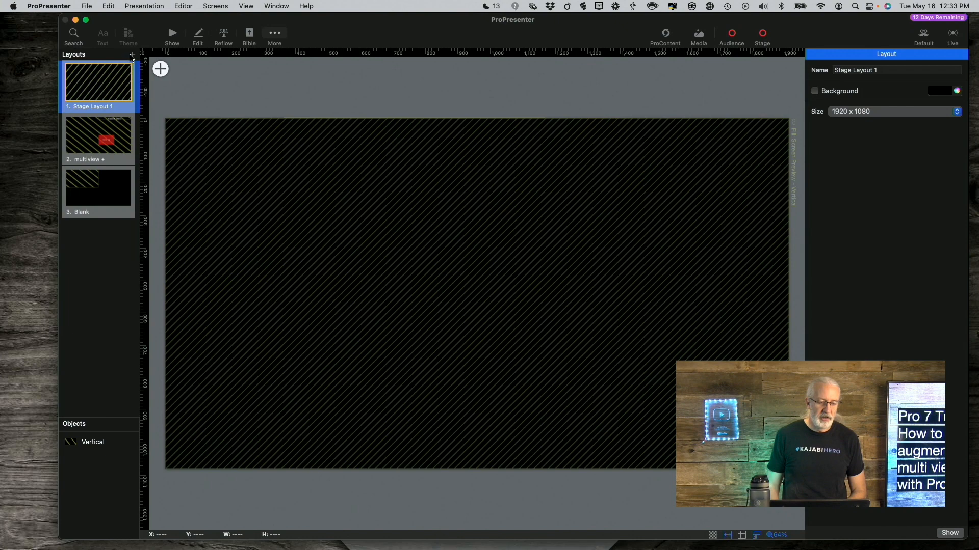
left_click(132, 56)
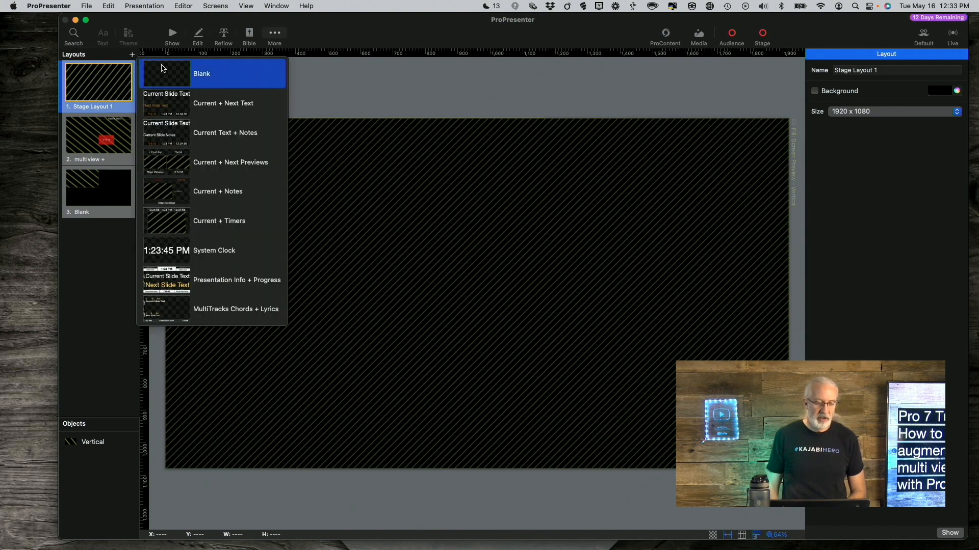
left_click(162, 68)
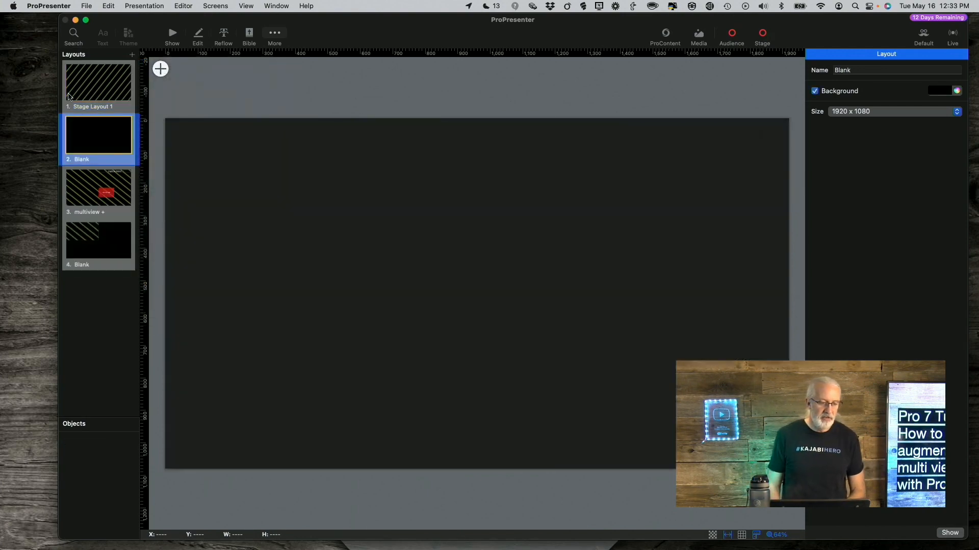
Rename the new blank stage layout "mult aug"
scroll(76, 153, "down", 1)
right_click(82, 158)
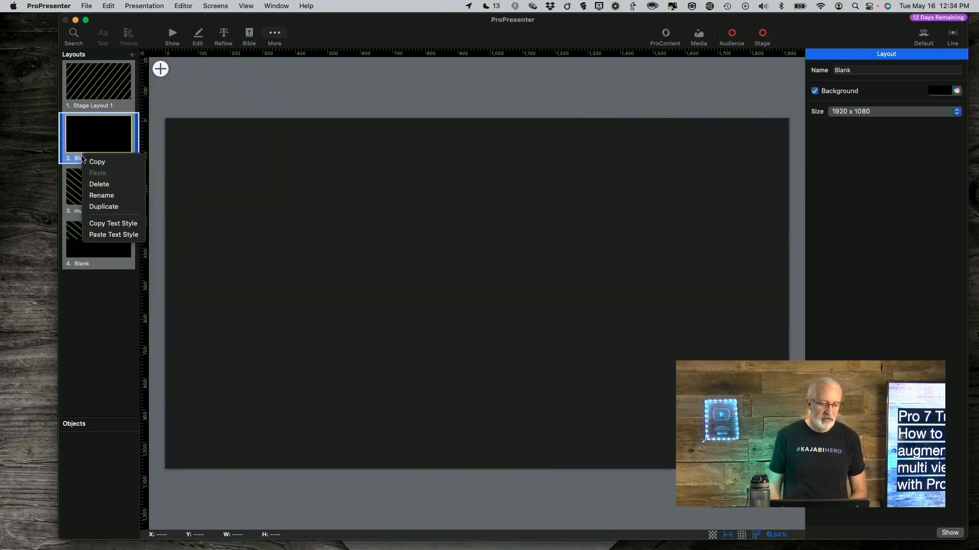
left_click(98, 196)
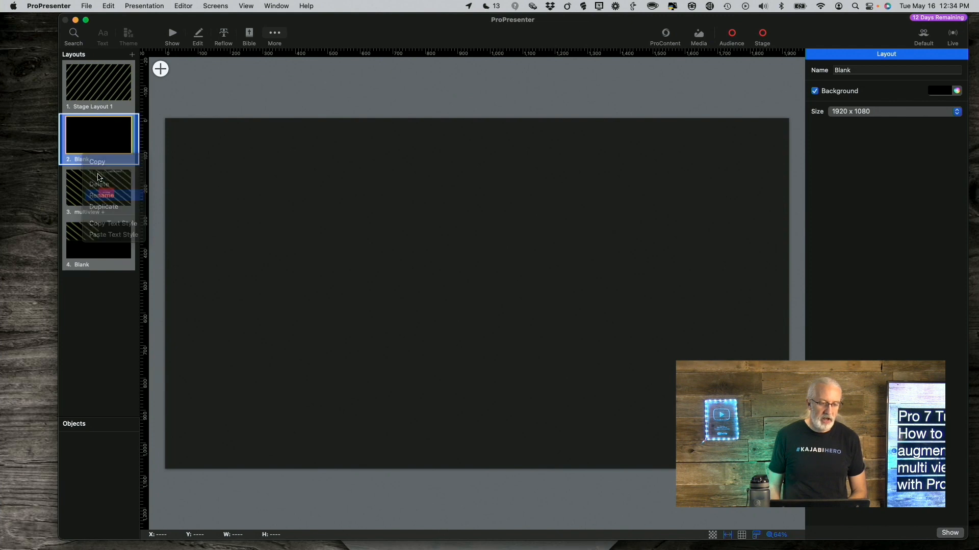
type("mult")
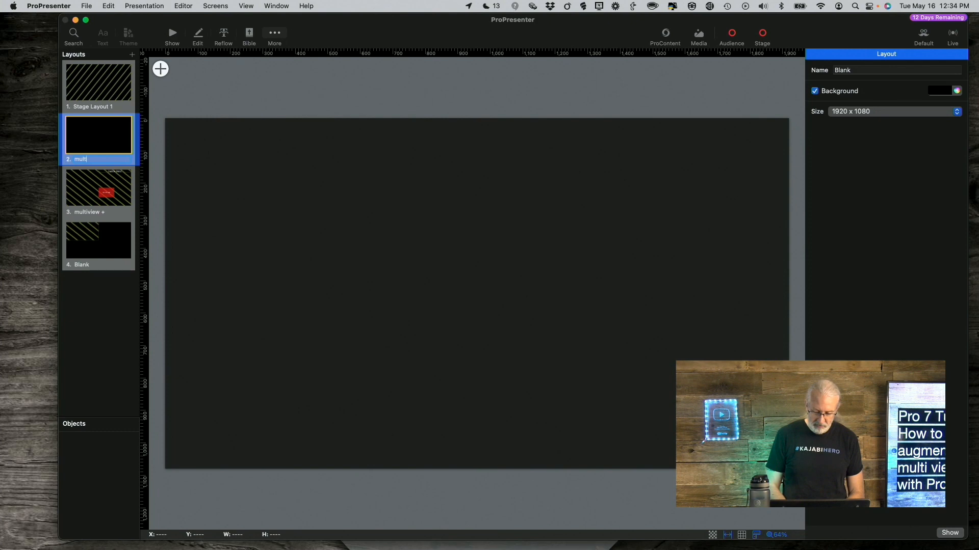
key("Return")
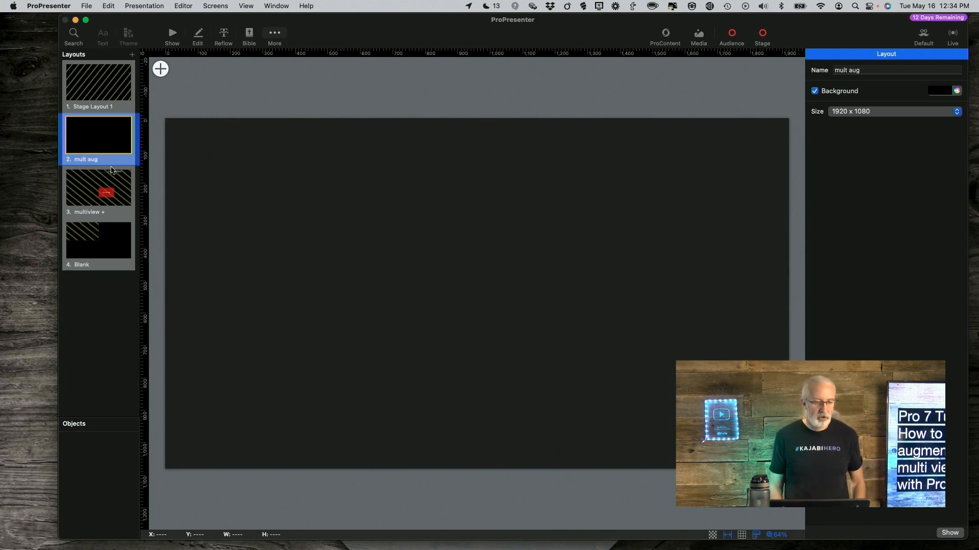
Add a rectangle to the mult aug layout and enlarge it to about 647 x 400 at about X 290, Y 180
left_click(161, 70)
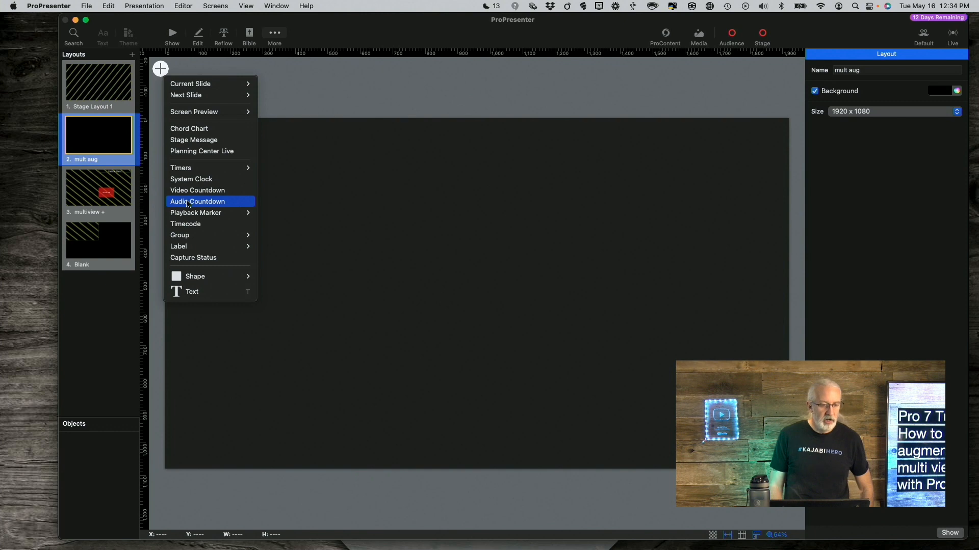
mouse_move(208, 113)
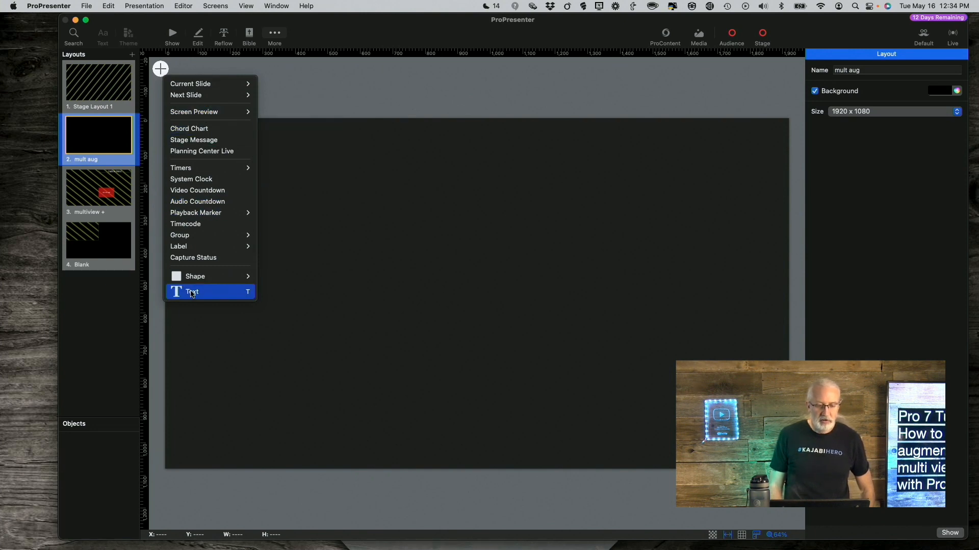
mouse_move(205, 275)
left_click(288, 277)
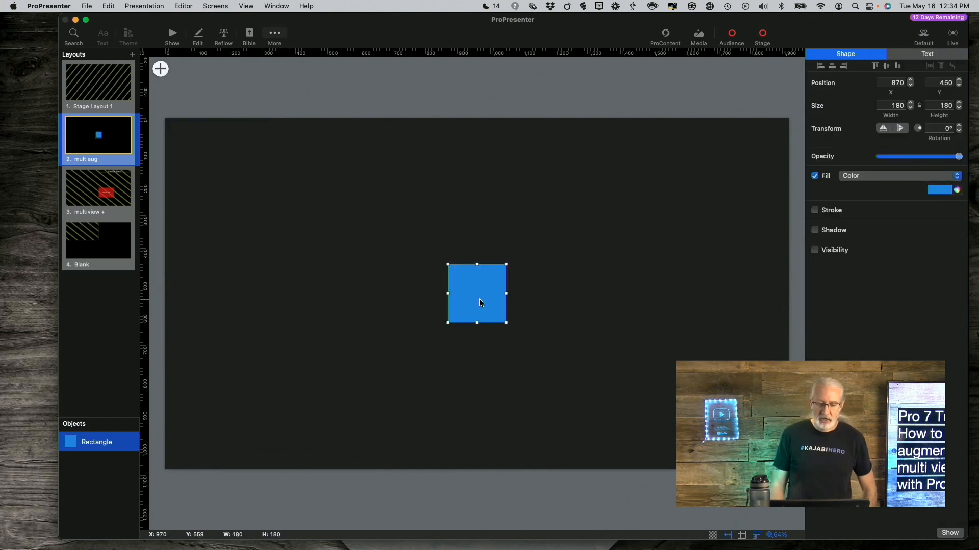
mouse_move(477, 304)
left_mouse_down()
mouse_move(350, 254)
mouse_move(291, 215)
mouse_move(404, 296)
mouse_move(469, 308)
left_mouse_up()
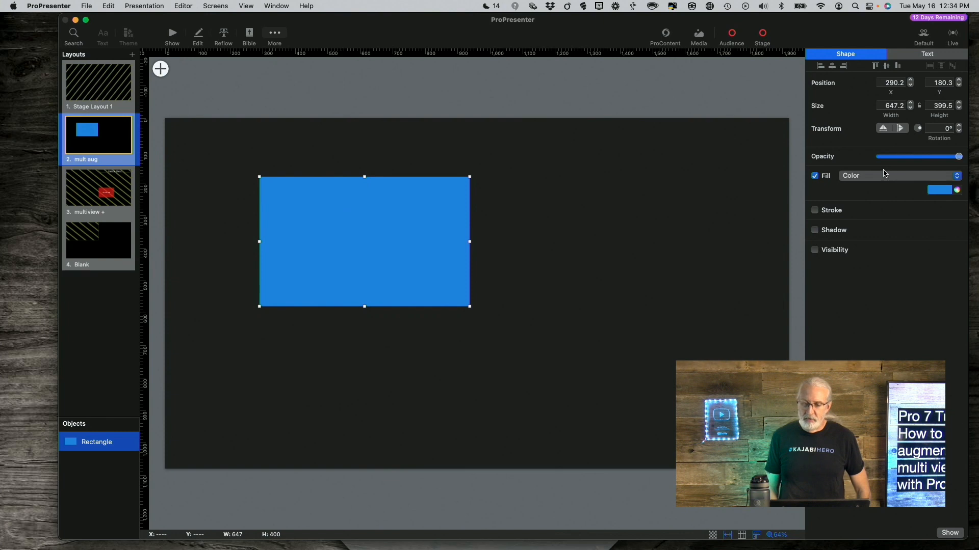
Set the blue rectangle's position to X 0 and Y 0 on the mult aug layout
left_click(893, 82)
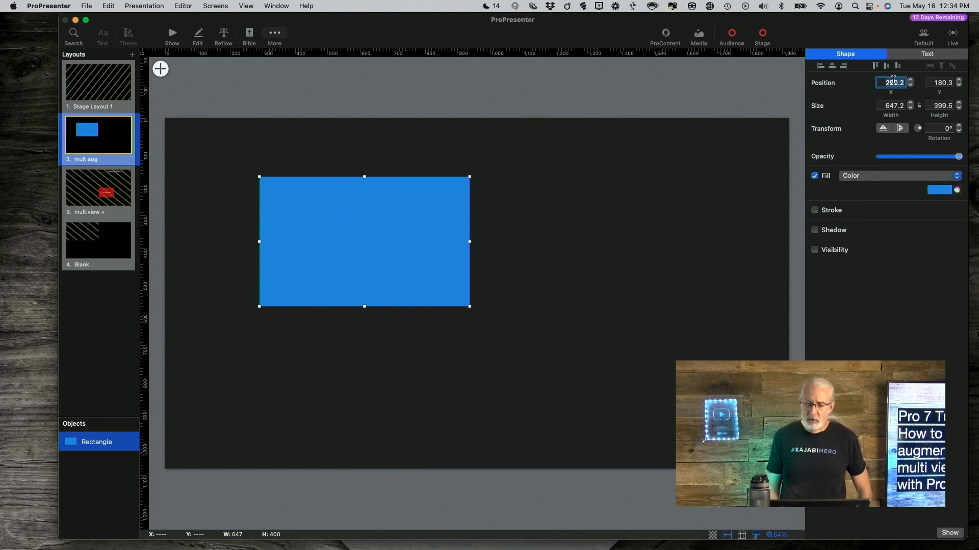
type("0")
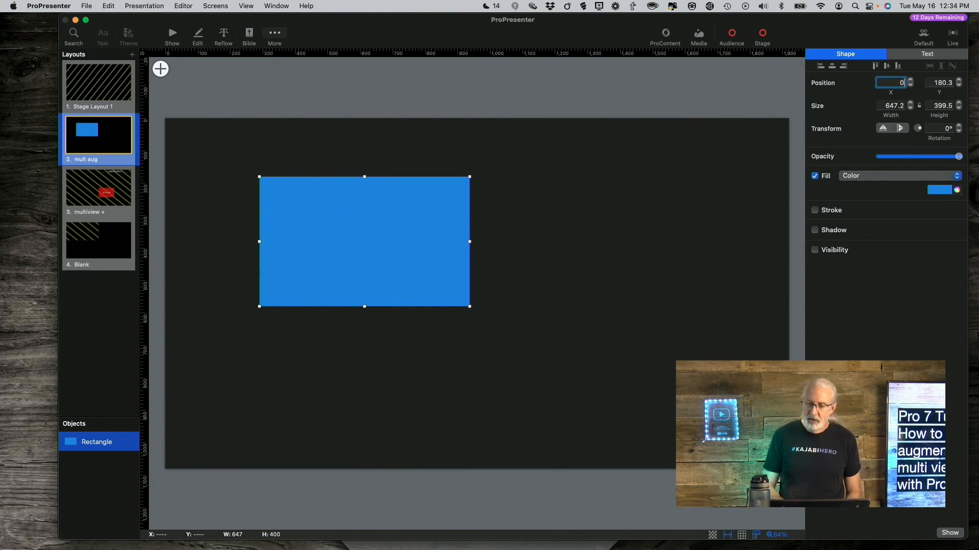
left_click(930, 83)
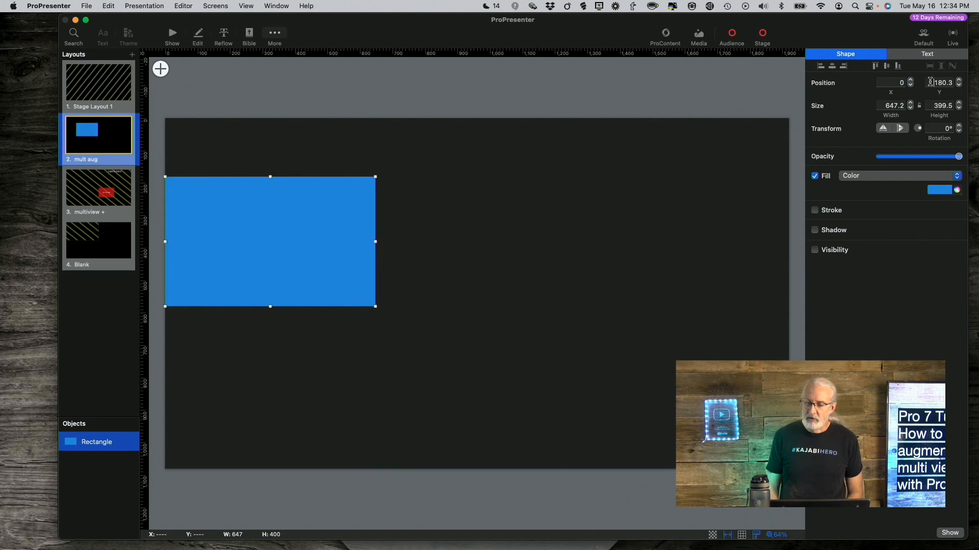
type("0")
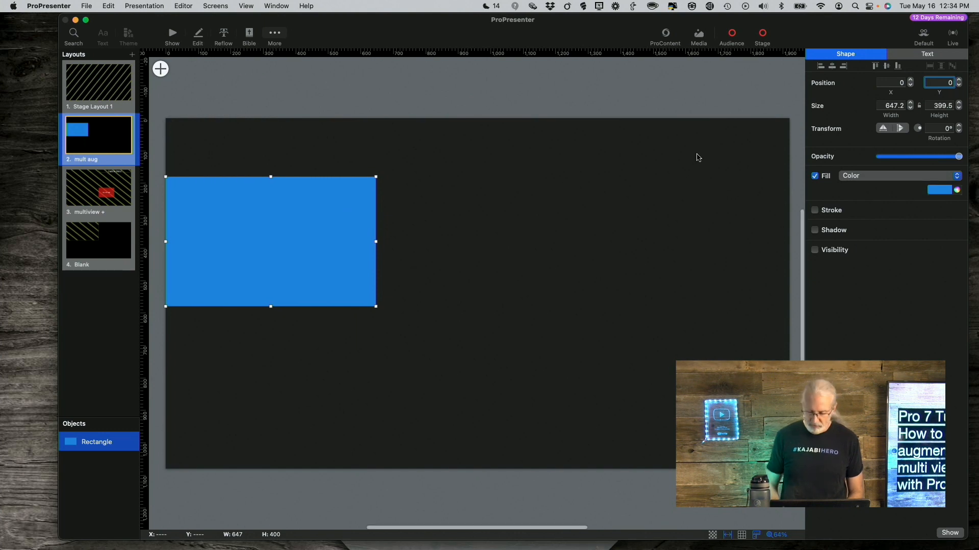
key("Return")
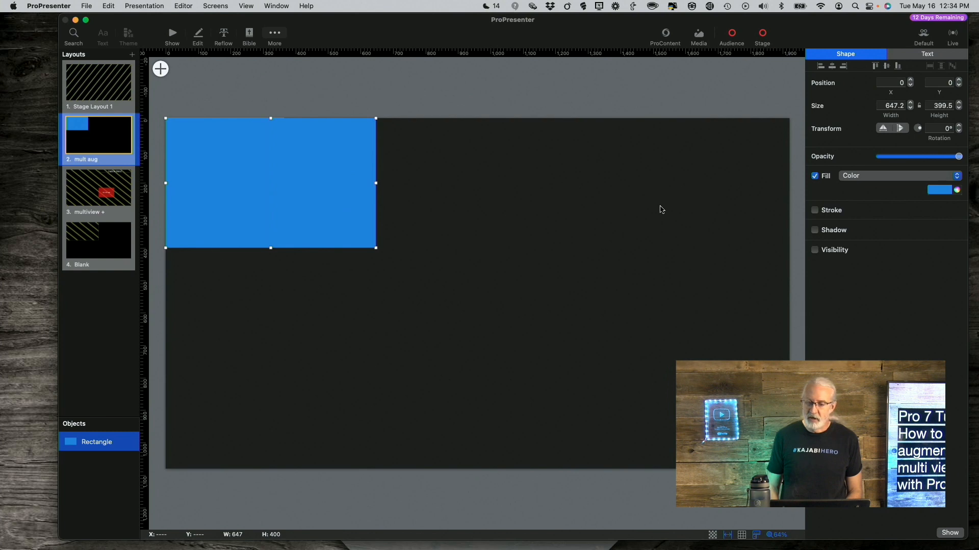
Resize the rectangle to a width of 1920 and a height of 1080
double_click(886, 106)
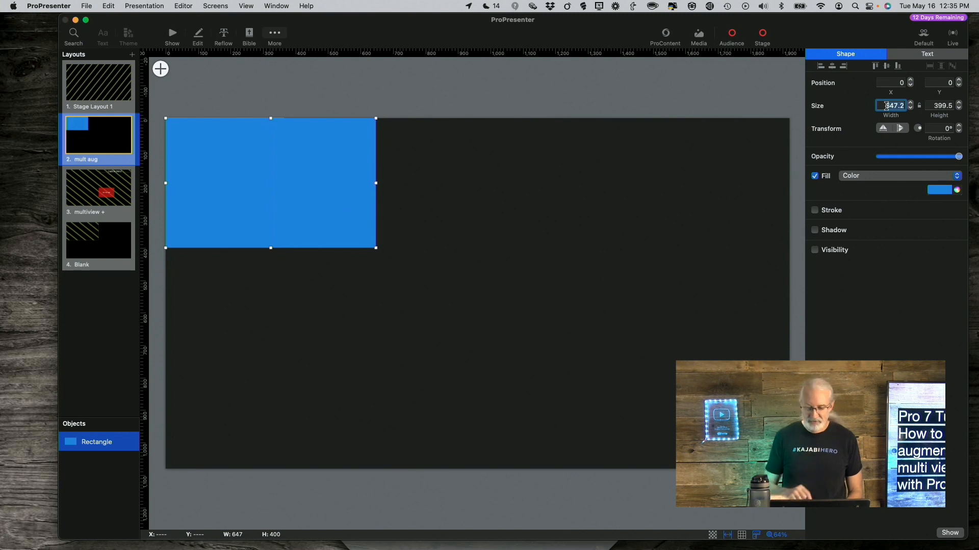
type("1920")
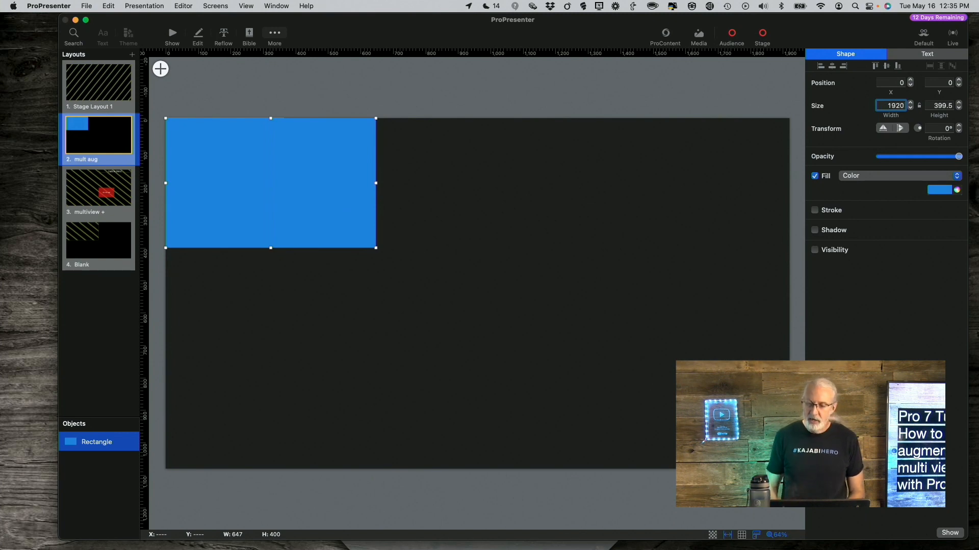
left_click(945, 107)
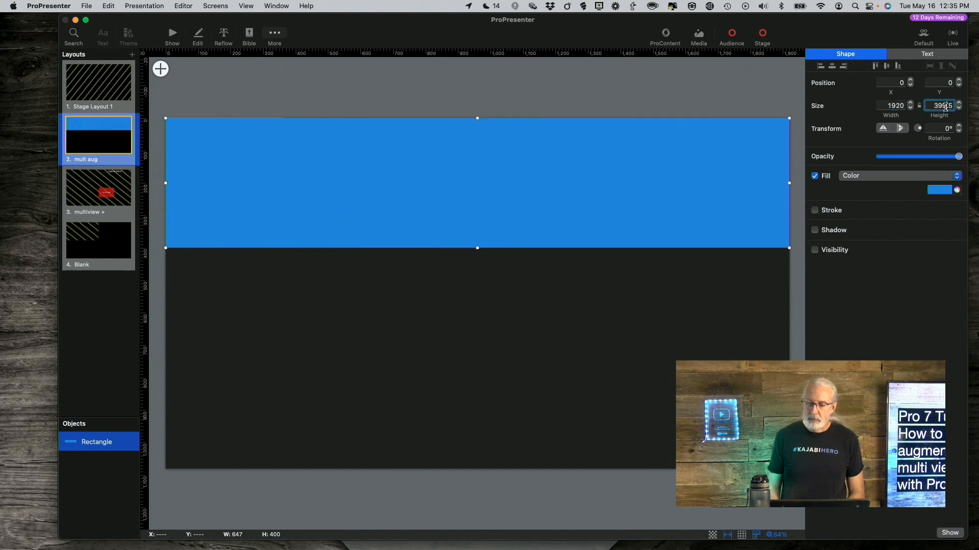
type("1080")
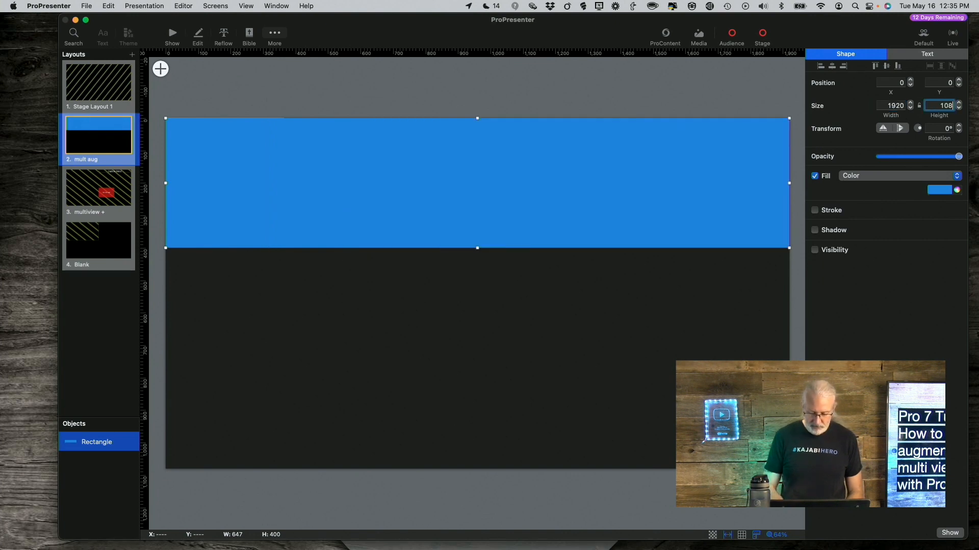
key("Return")
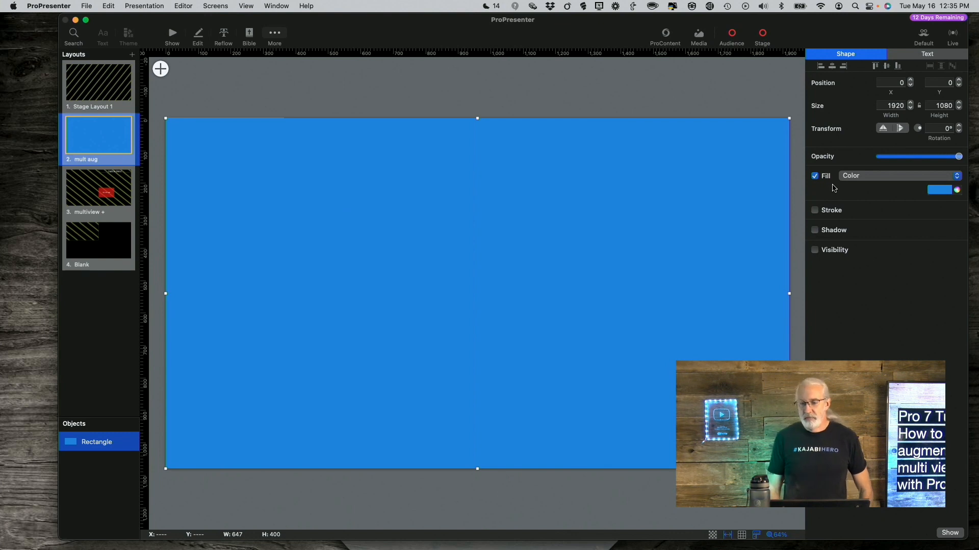
Change the full-screen rectangle's fill to Video Input, using Input 1: Multiview as the source
left_click(956, 177)
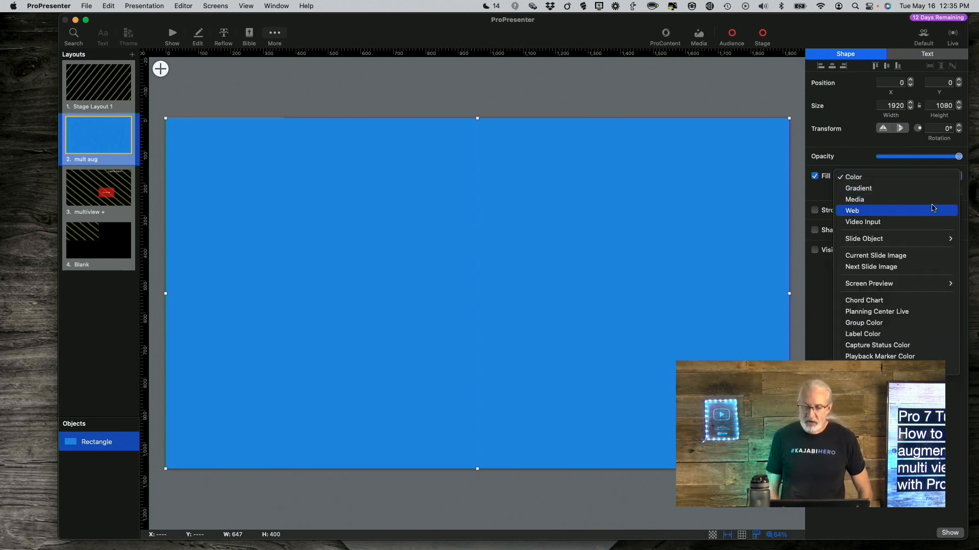
left_click(869, 225)
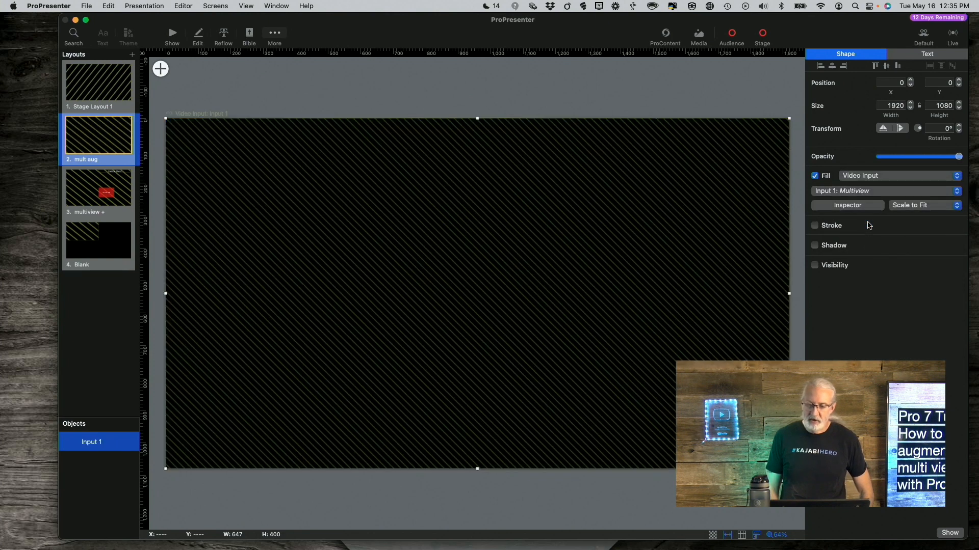
left_click(867, 191)
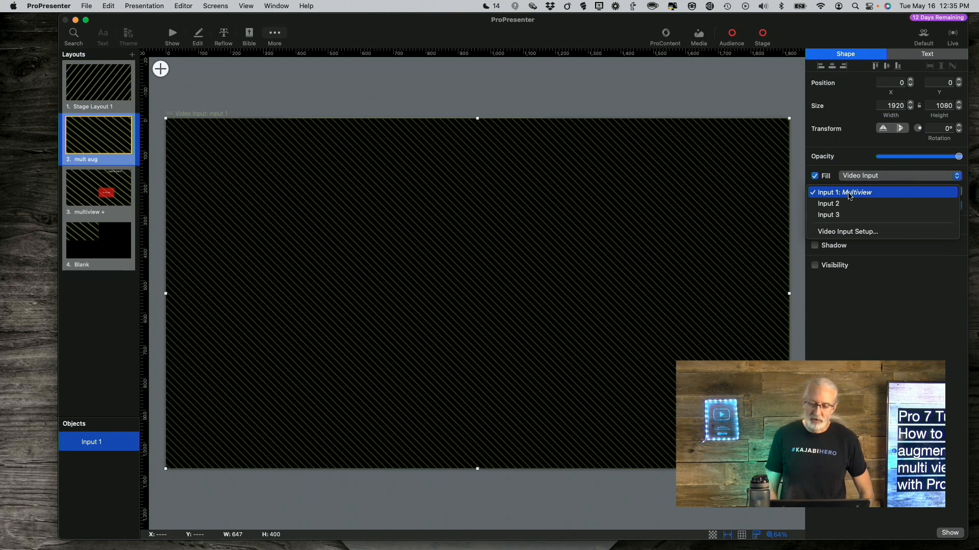
left_click(849, 195)
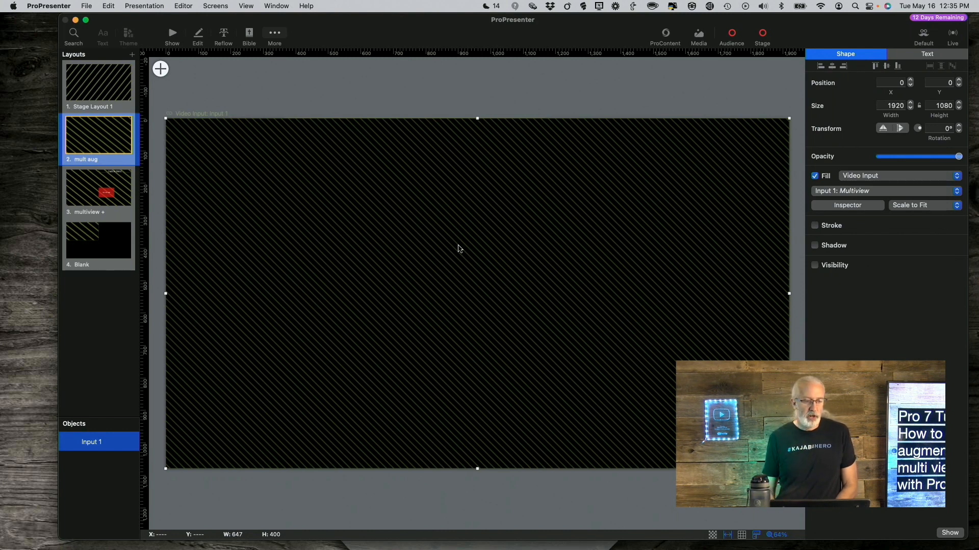
Add a Capture Status object and move it to the layout's upper edge at about X 1264, Y 2
left_click(161, 69)
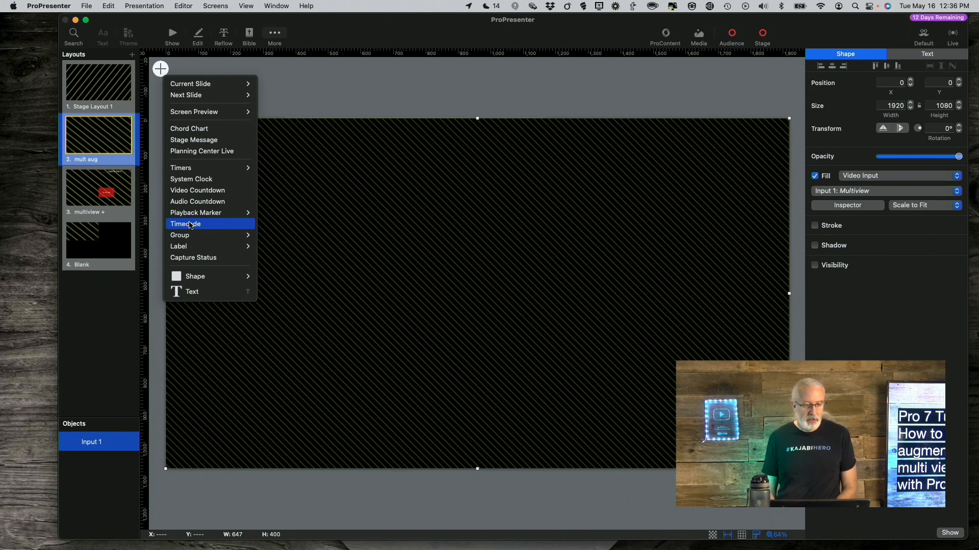
left_click(197, 259)
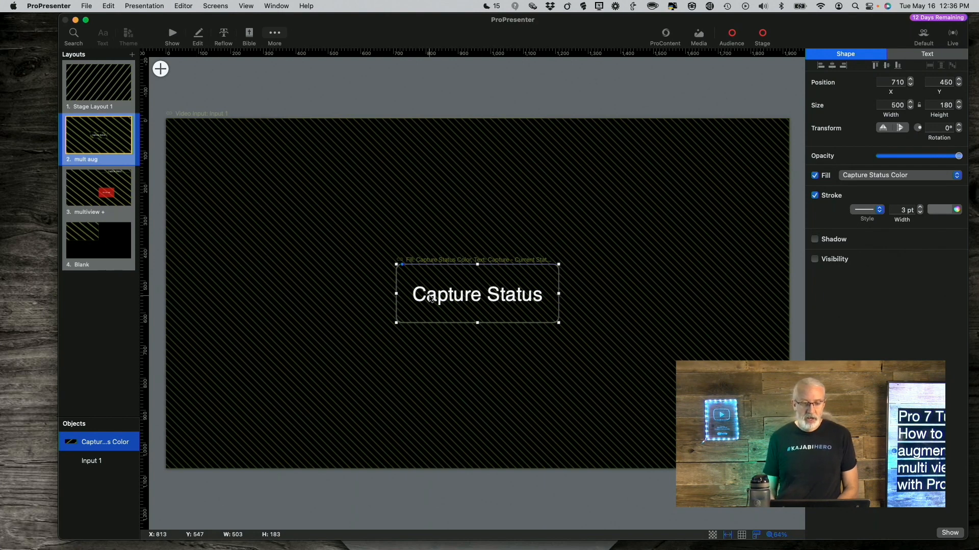
left_click_drag(486, 270, 620, 141)
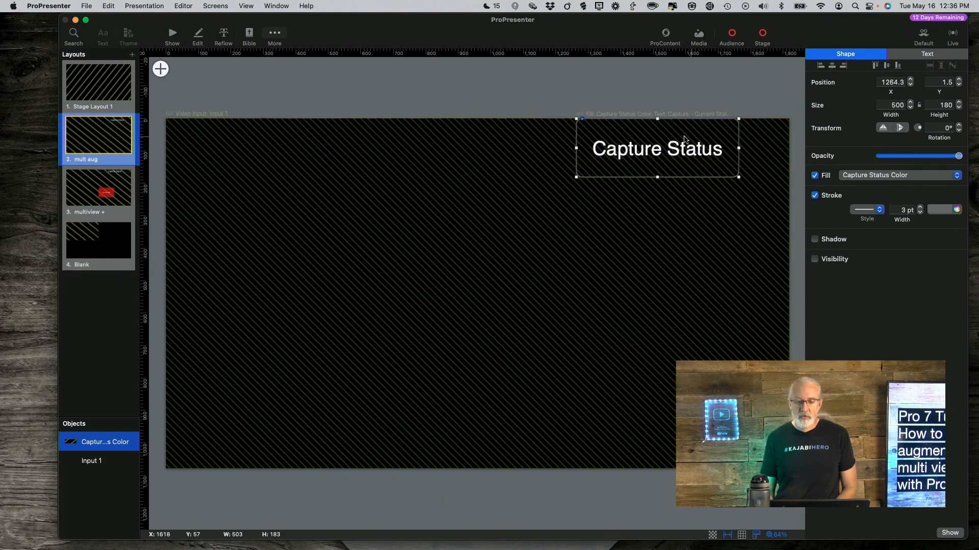
scroll(655, 180, "right", 1)
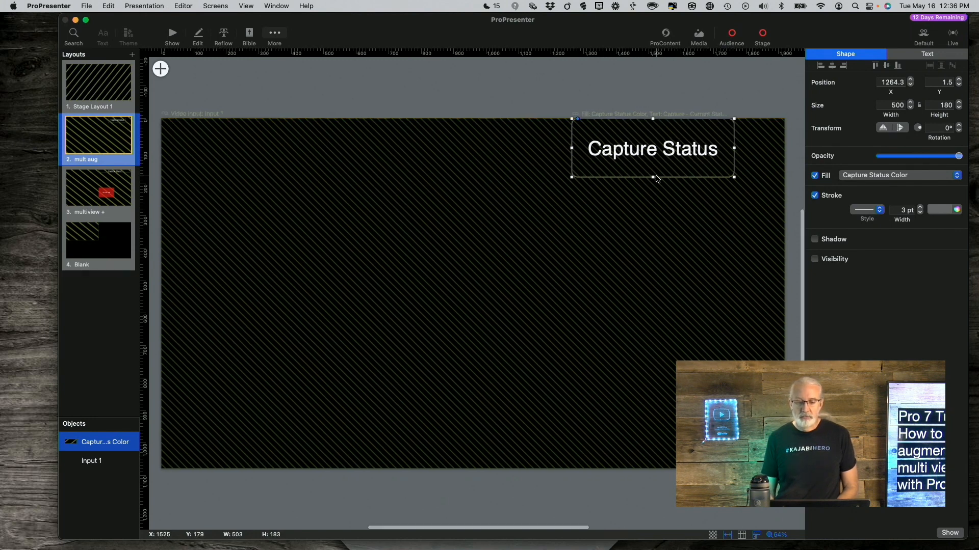
Reduce the Capture Status object's height to about 87 from its lower edge
scroll(654, 177, "down", 1)
left_click_drag(654, 177, 652, 143)
scroll(652, 143, "right", 1)
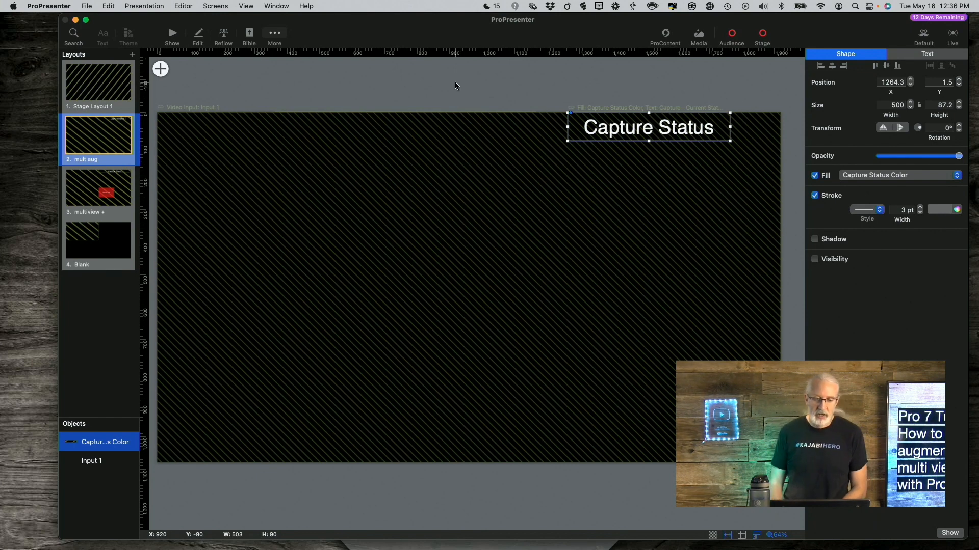
Place a vertical guide at about X 1009 and a horizontal guide at about Y 576 on the layout
scroll(456, 87, "left", 3)
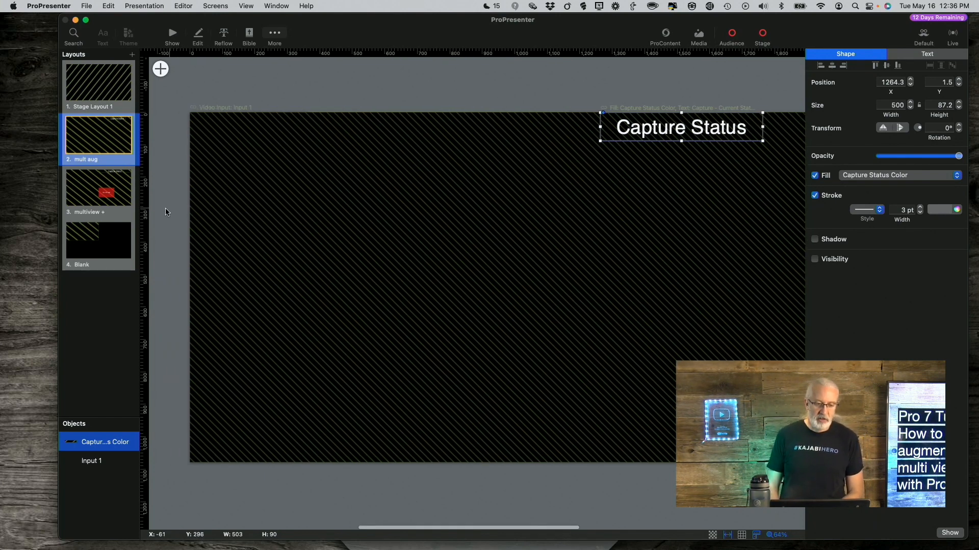
left_click_drag(146, 241, 517, 289)
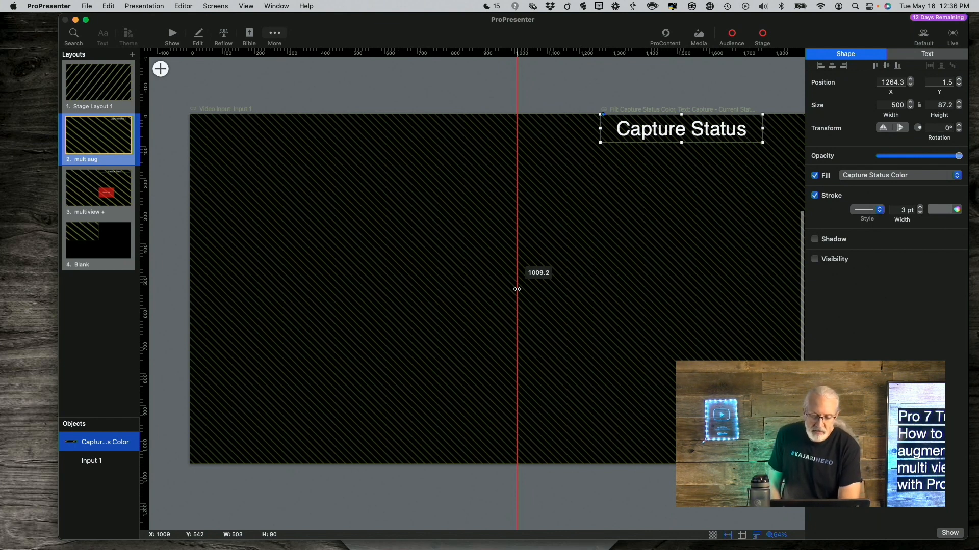
left_click_drag(516, 289, 517, 289)
scroll(517, 289, "right", 2)
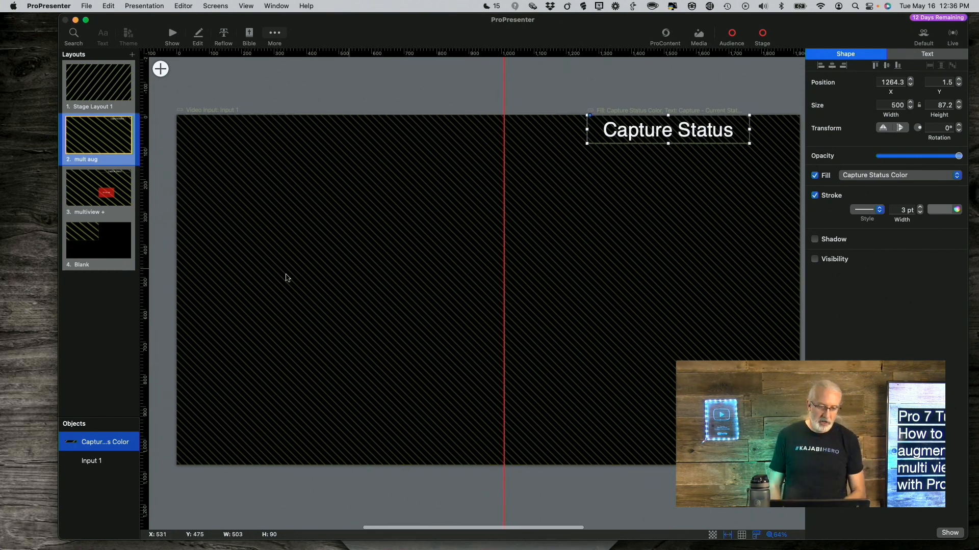
left_click_drag(378, 53, 388, 301)
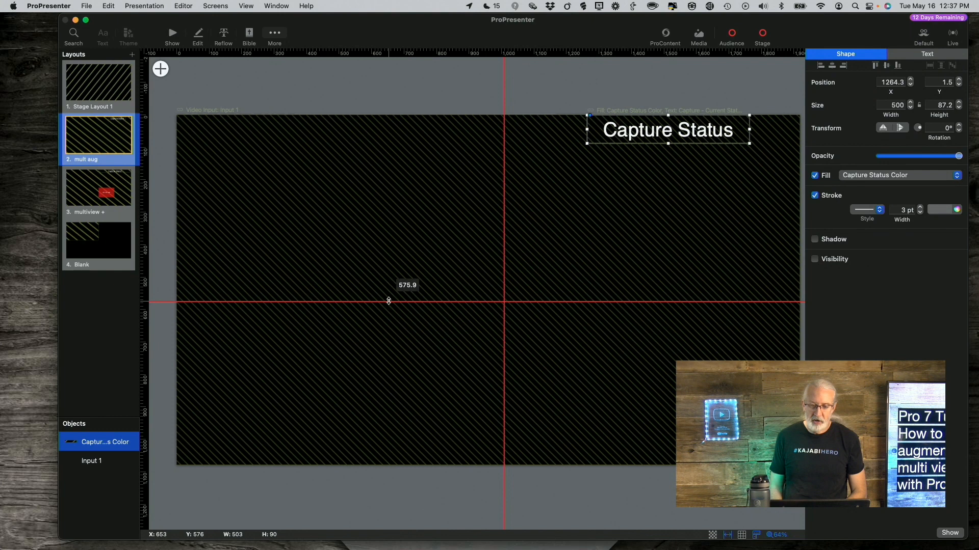
left_click_drag(389, 301, 389, 302)
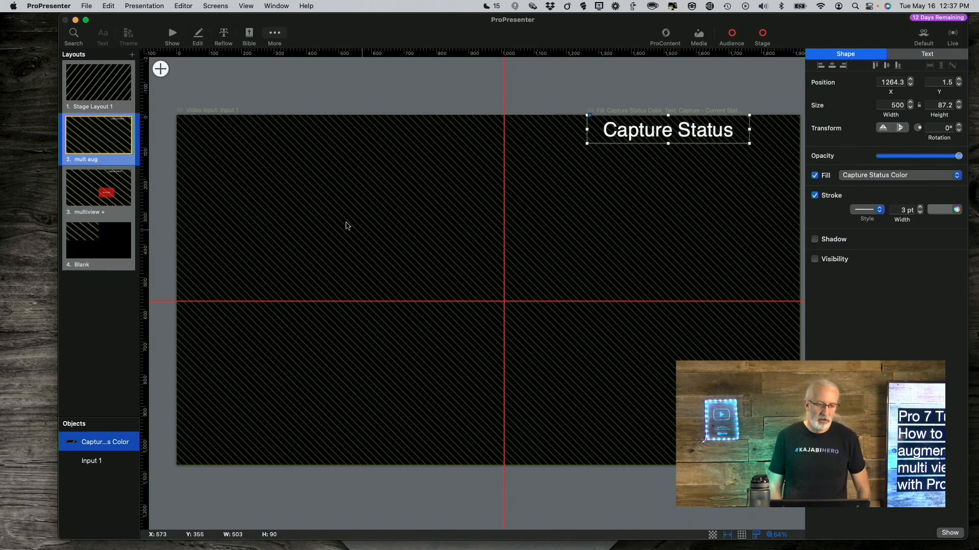
Add a rectangle with its upper-left corner at the guide intersection and enlarge it to about 503 x 304
left_click(161, 70)
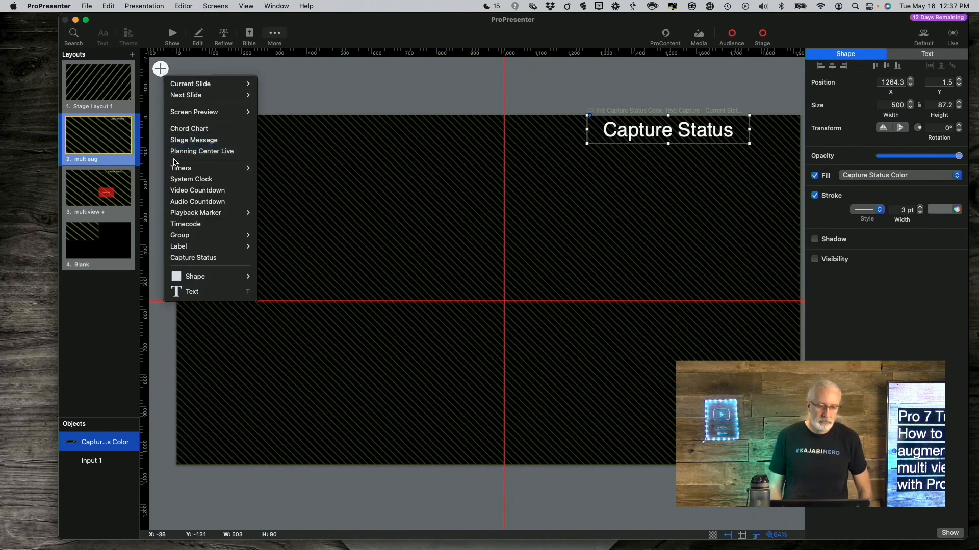
mouse_move(204, 277)
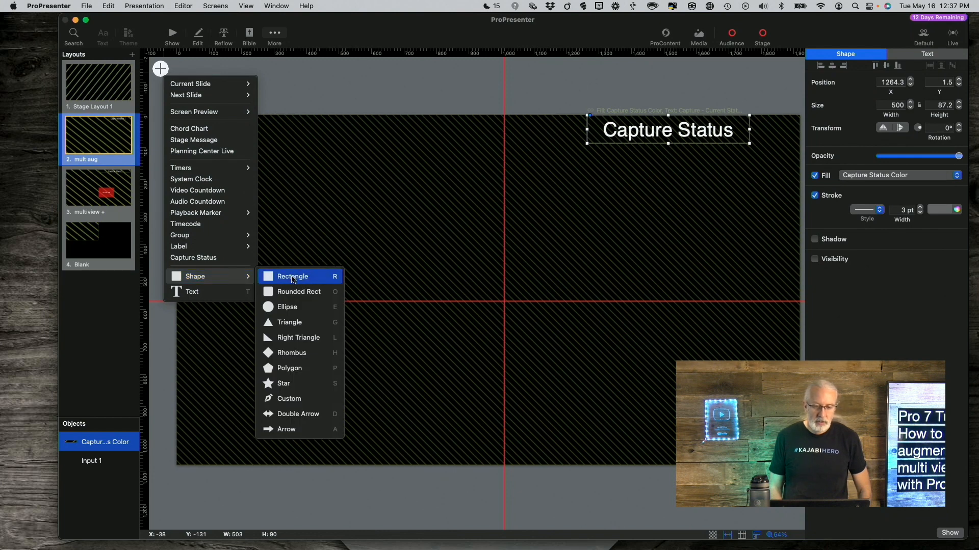
left_click(292, 277)
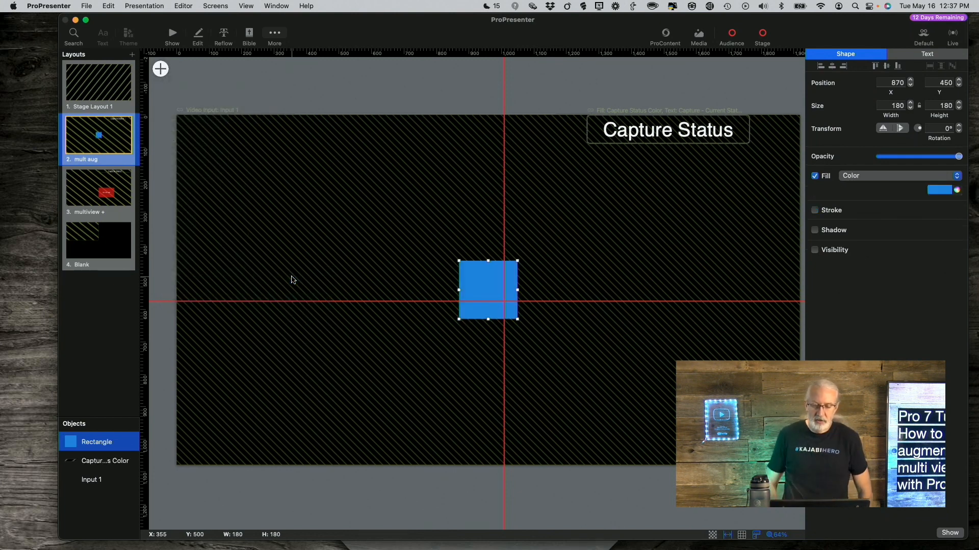
scroll(370, 270, "left", 2)
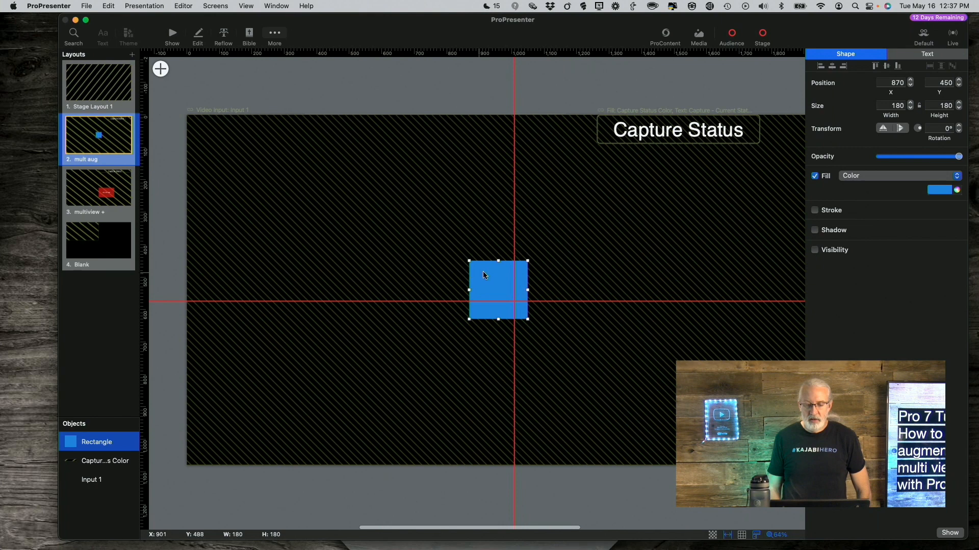
left_click_drag(483, 275, 528, 312)
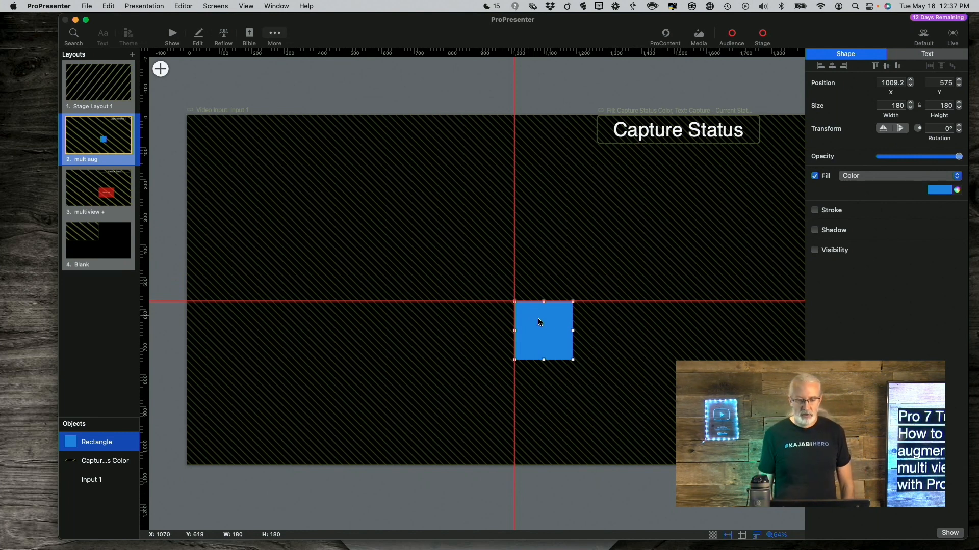
scroll(564, 361, "right", 2)
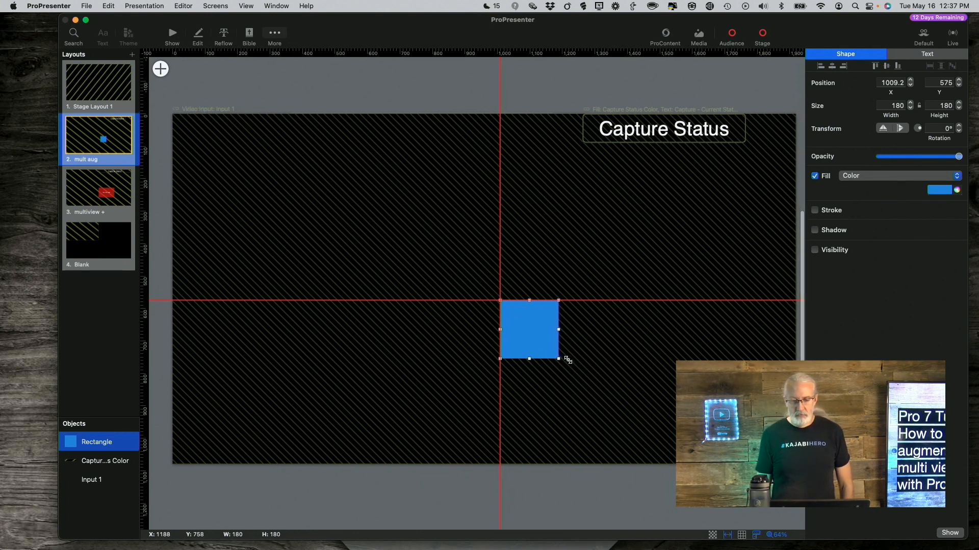
left_click_drag(557, 358, 658, 398)
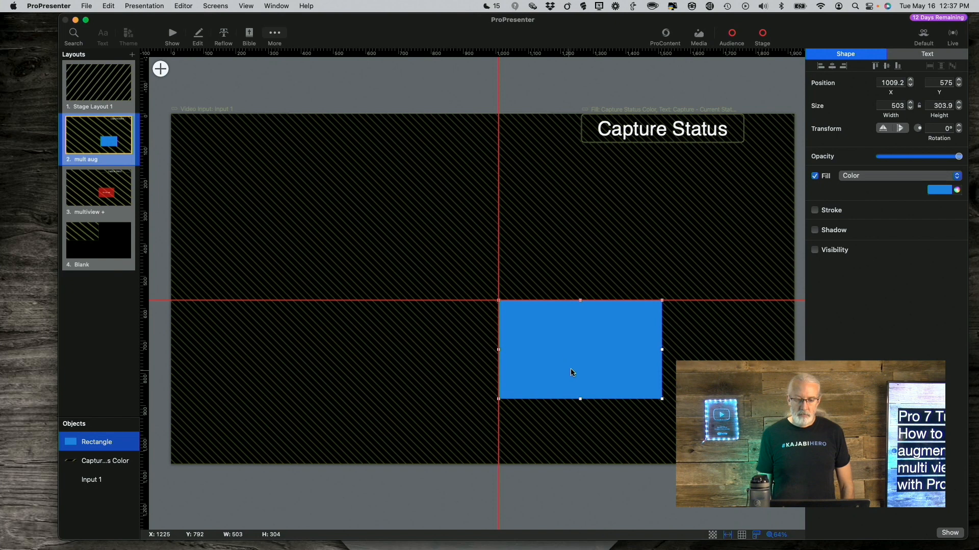
Fill the rectangle with red and lower the fill colour's opacity to 68%
scroll(569, 363, "down", 1)
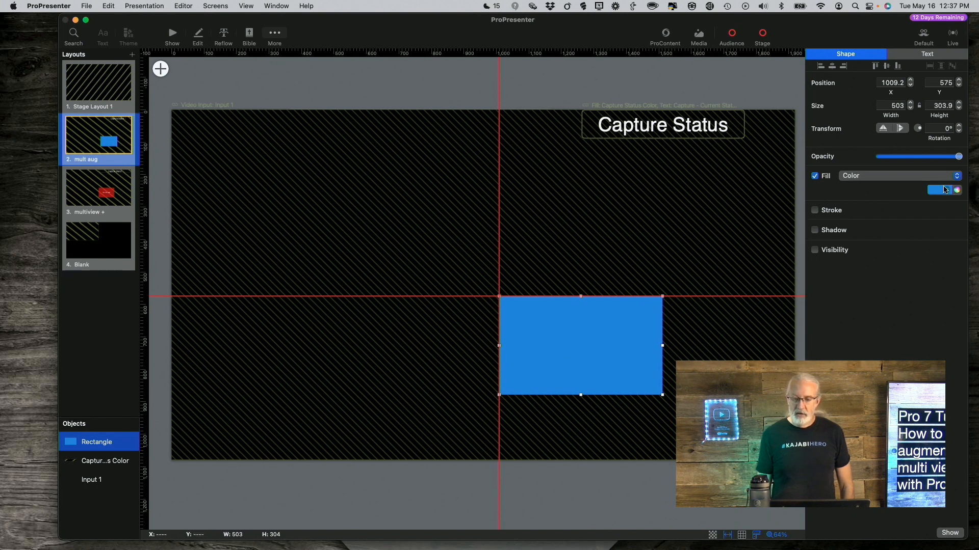
left_click(944, 190)
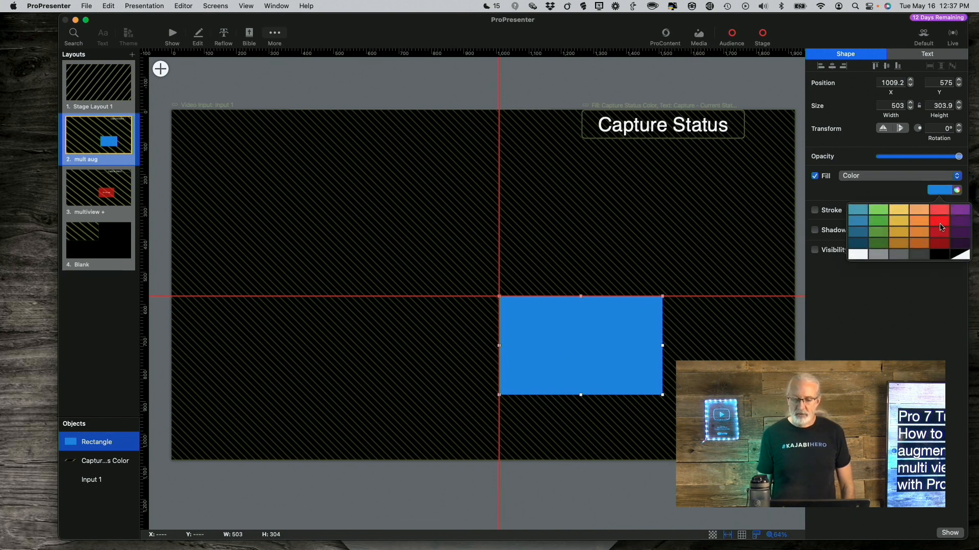
left_click(941, 227)
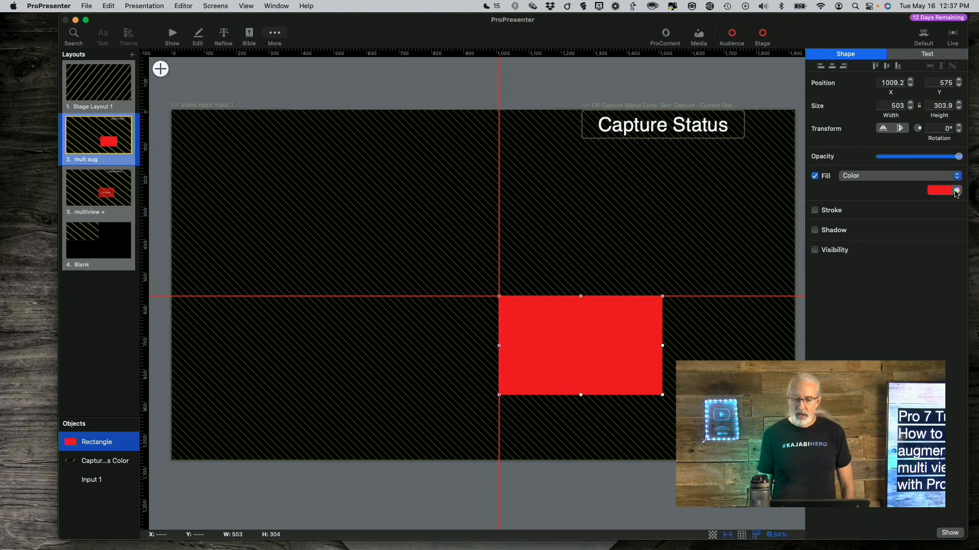
left_click(956, 190)
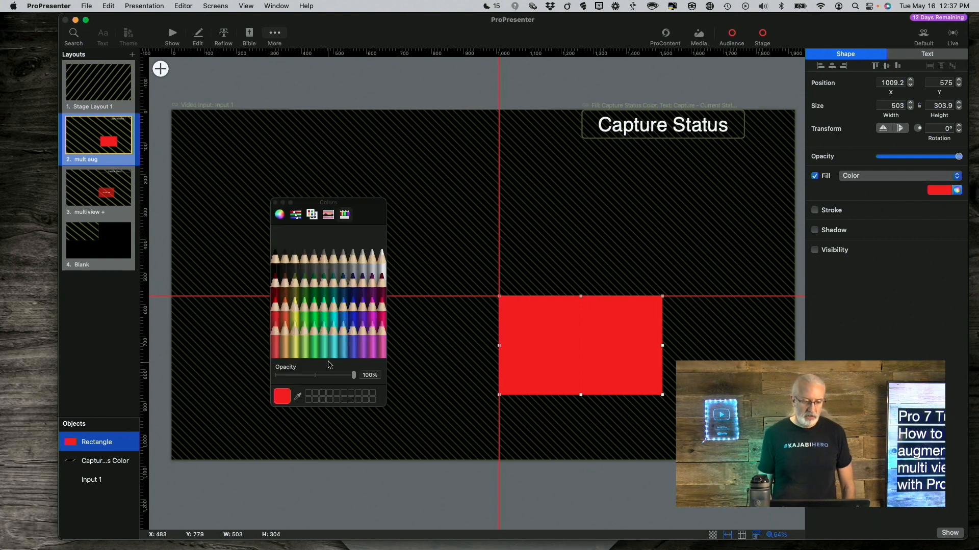
left_click_drag(353, 375, 327, 376)
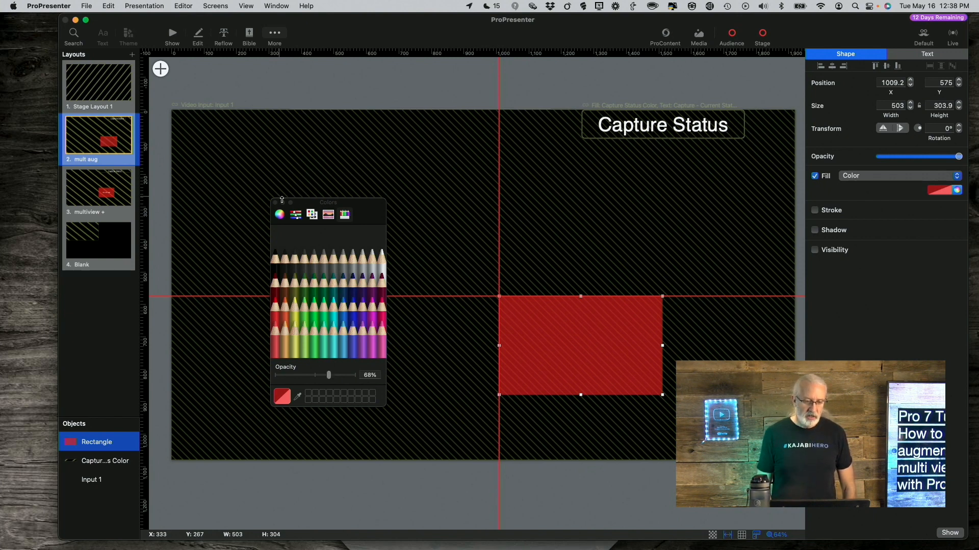
left_click(276, 205)
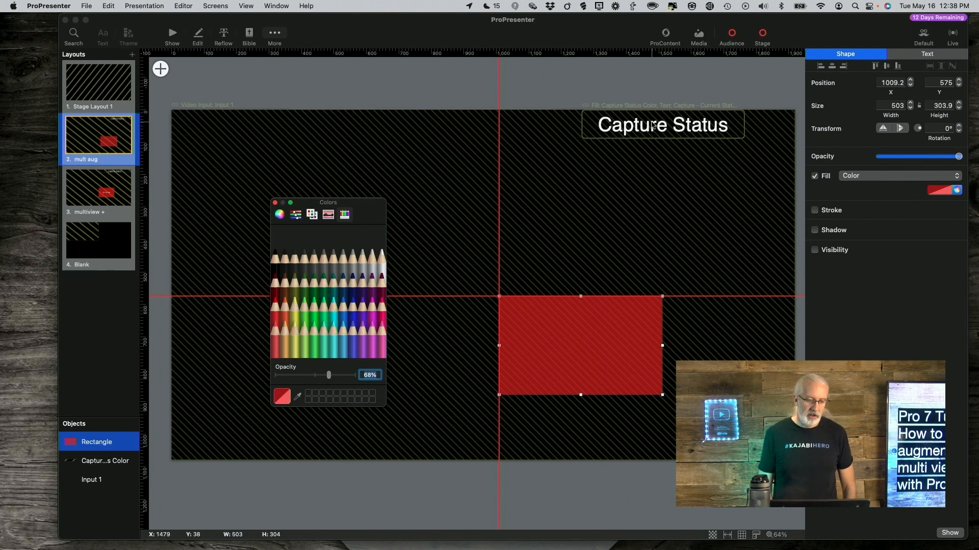
scroll(310, 175, "right", 2)
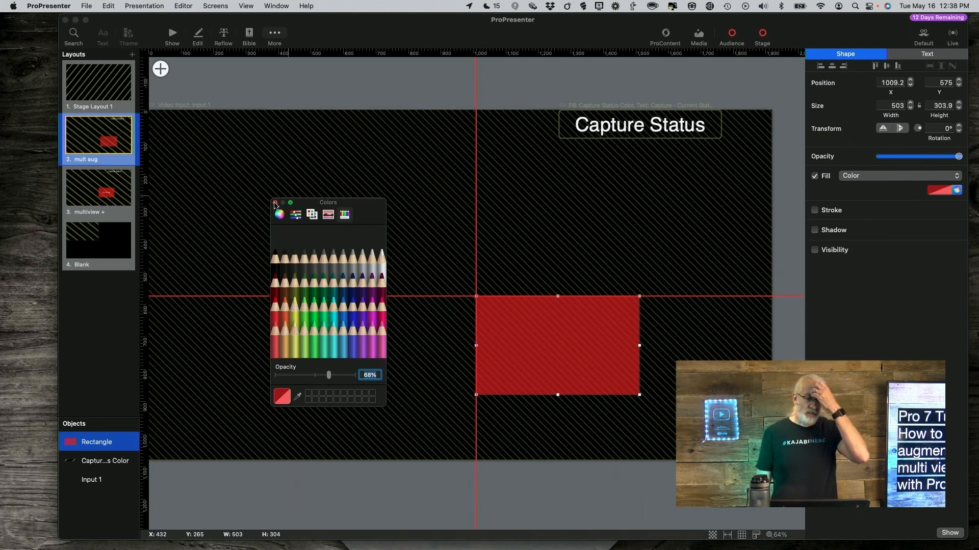
left_click(276, 203)
scroll(538, 329, "right", 1)
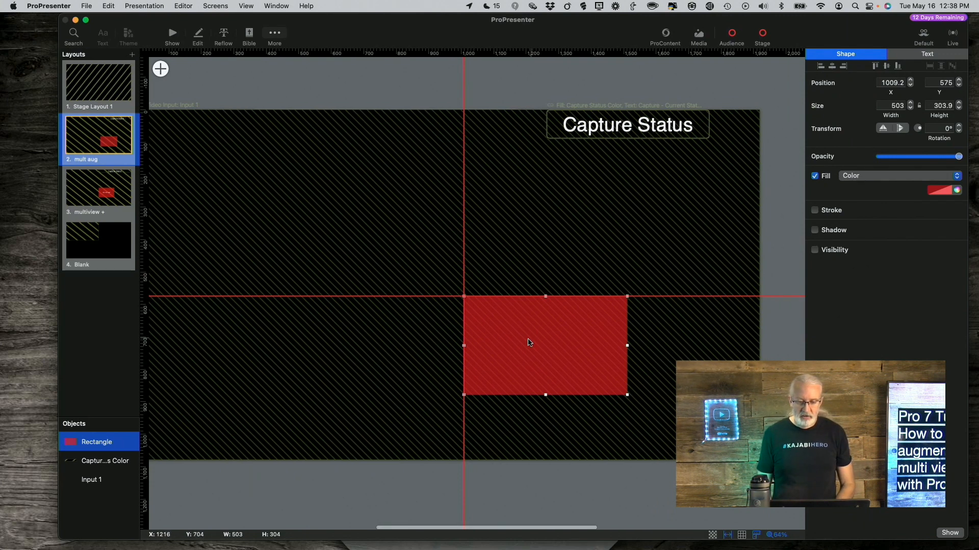
Add the text "Don't use this source" inside the red rectangle
double_click(527, 341)
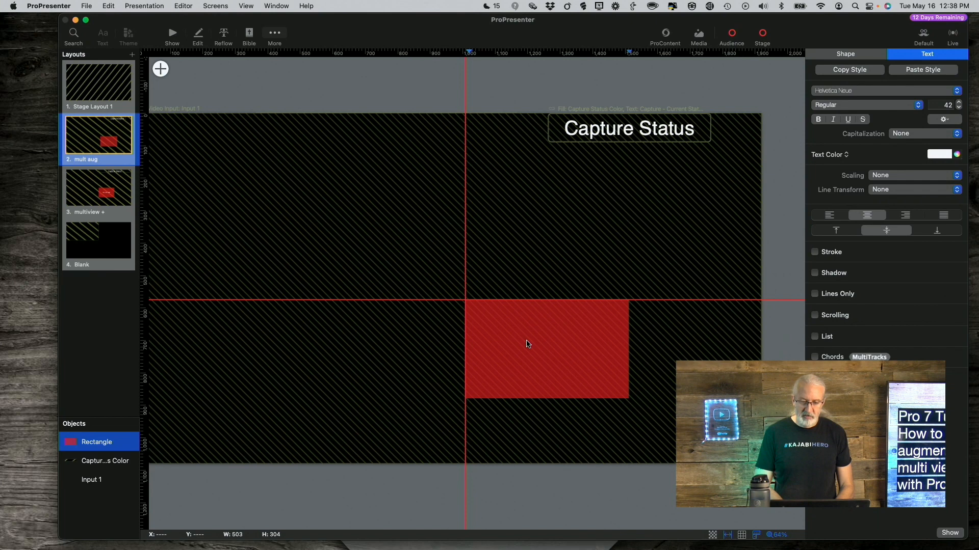
type("Don't ")
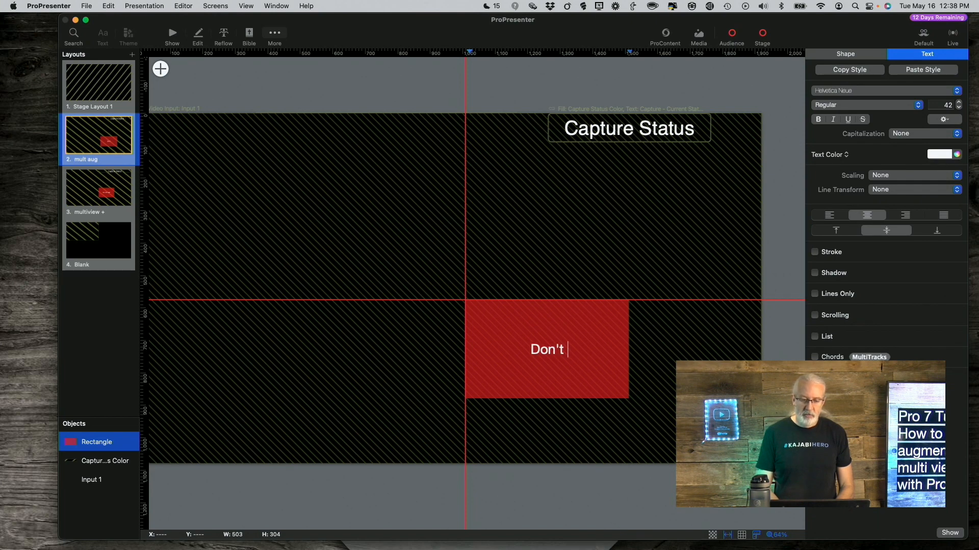
type("use this source")
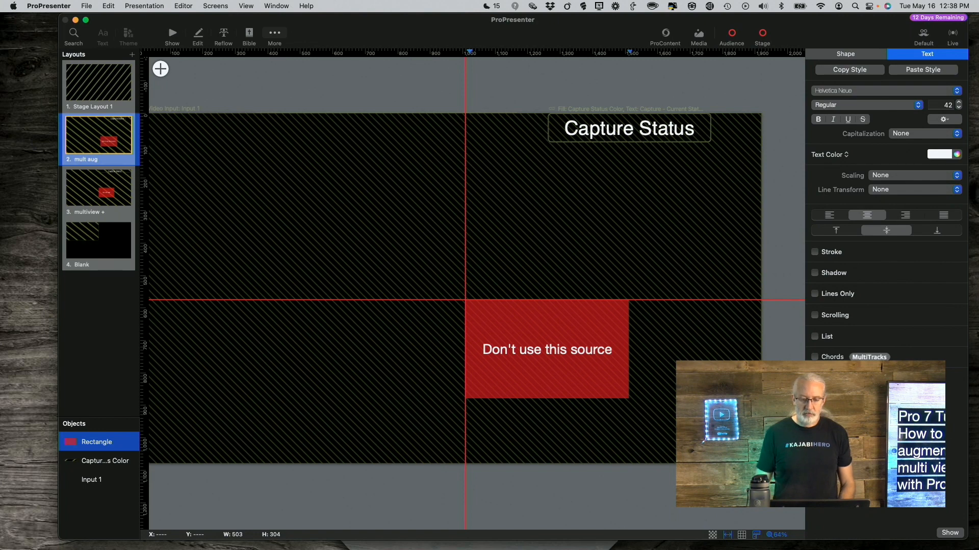
scroll(300, 79, "right", 1)
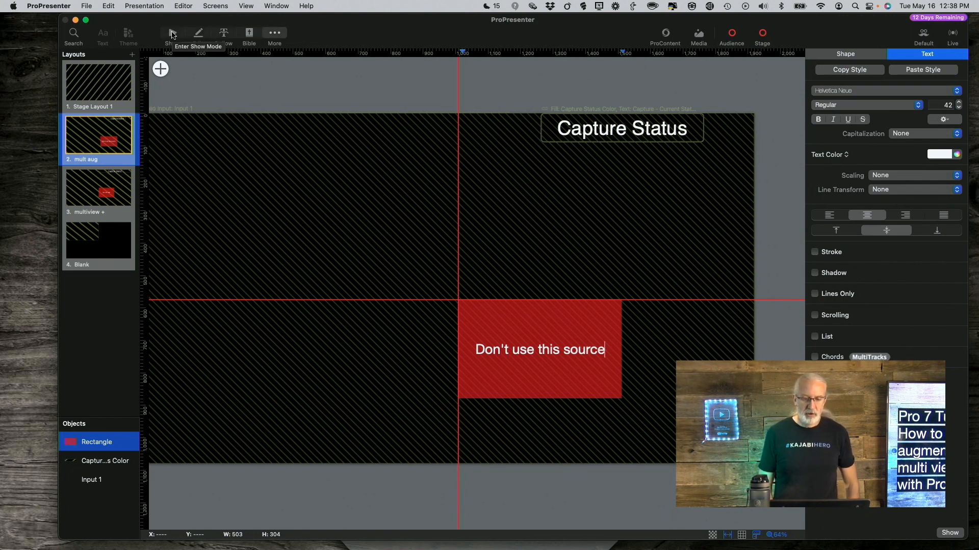
Return to Show mode and assign the mult aug layout to the Augmented Multiview stage screen
left_click(172, 34)
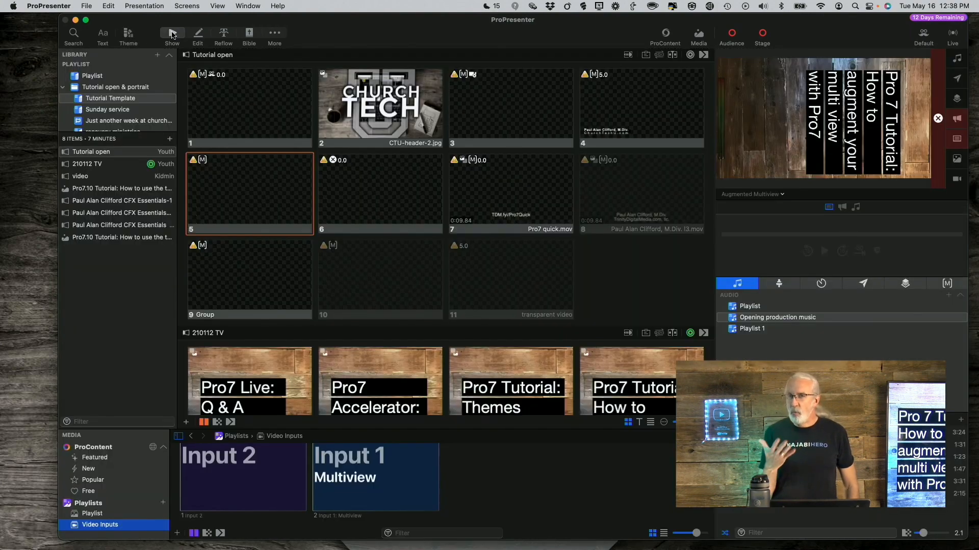
scroll(560, 126, "down", 1)
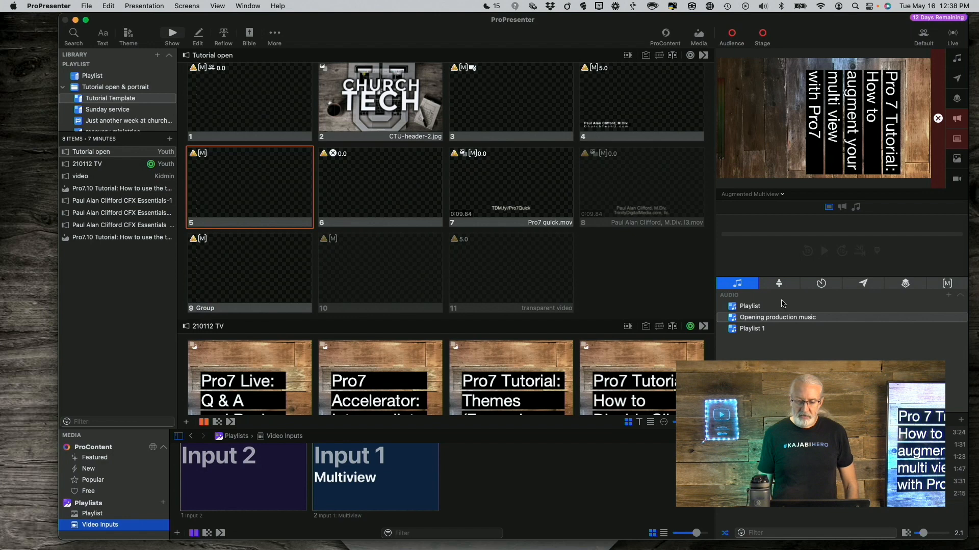
left_click(780, 284)
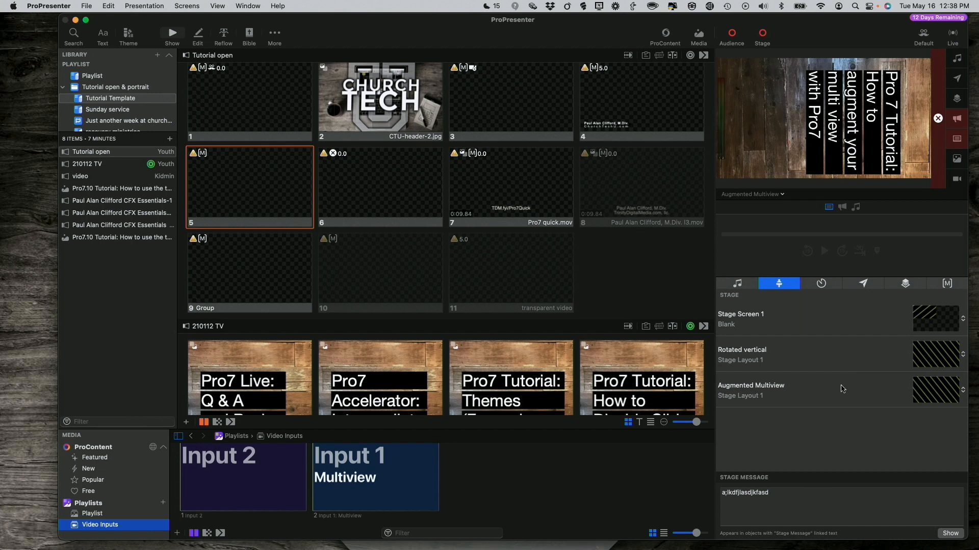
left_click(963, 391)
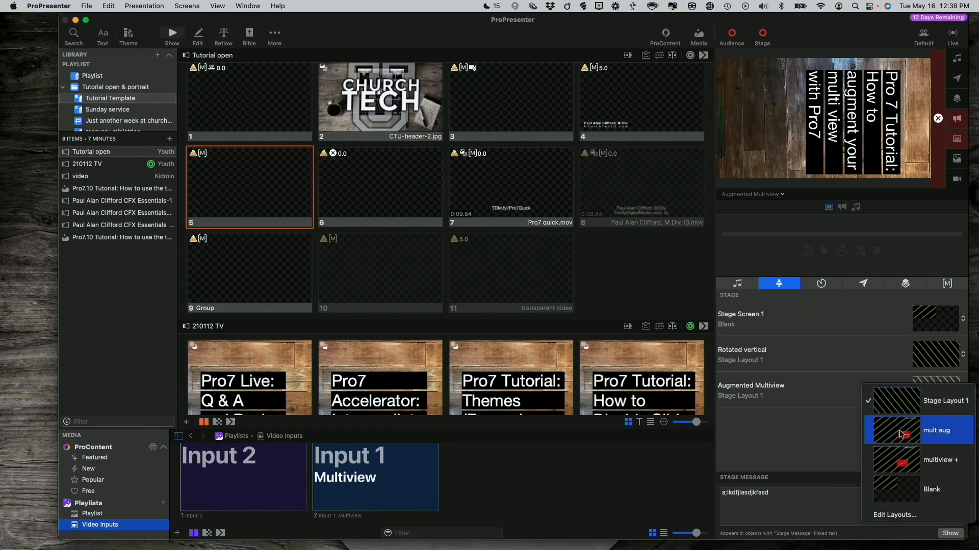
left_click(925, 437)
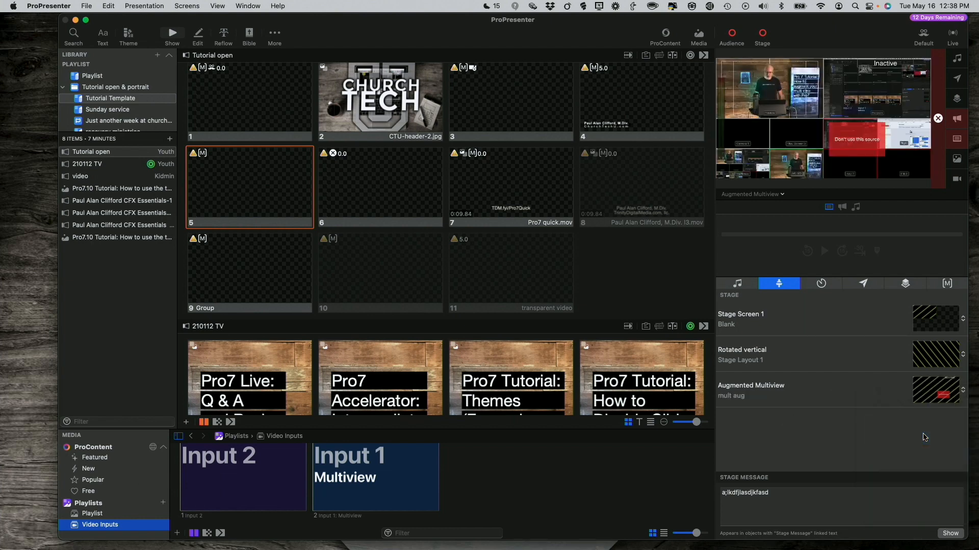